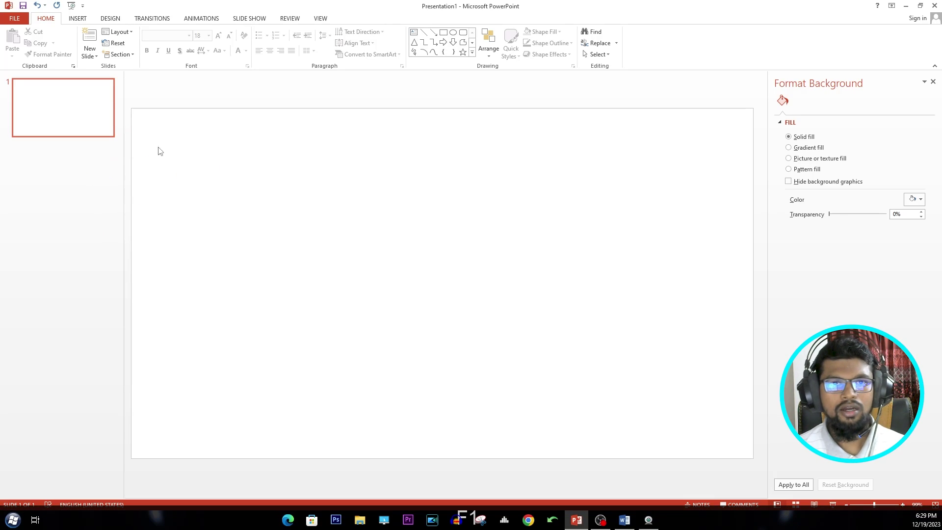
Step: Fill the slide background with solid black at 0% transparency using Format Background
click(116, 17)
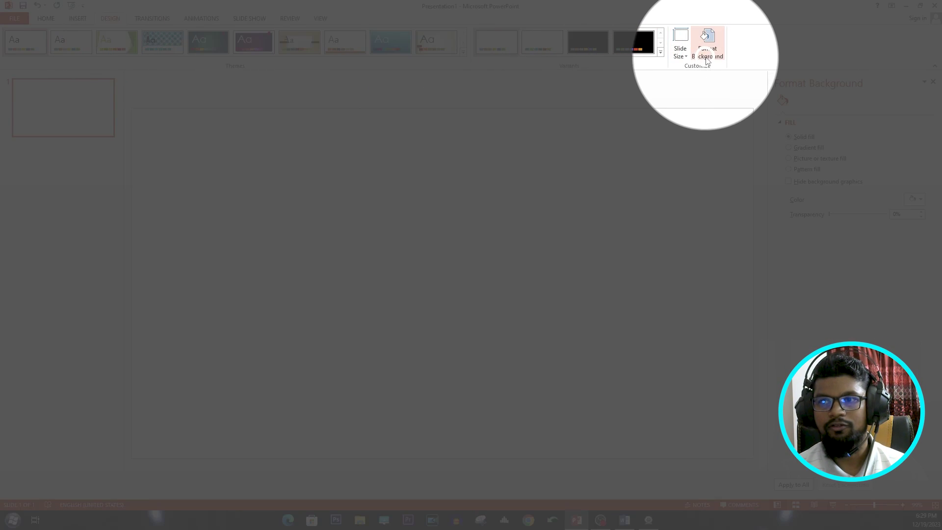
click(708, 58)
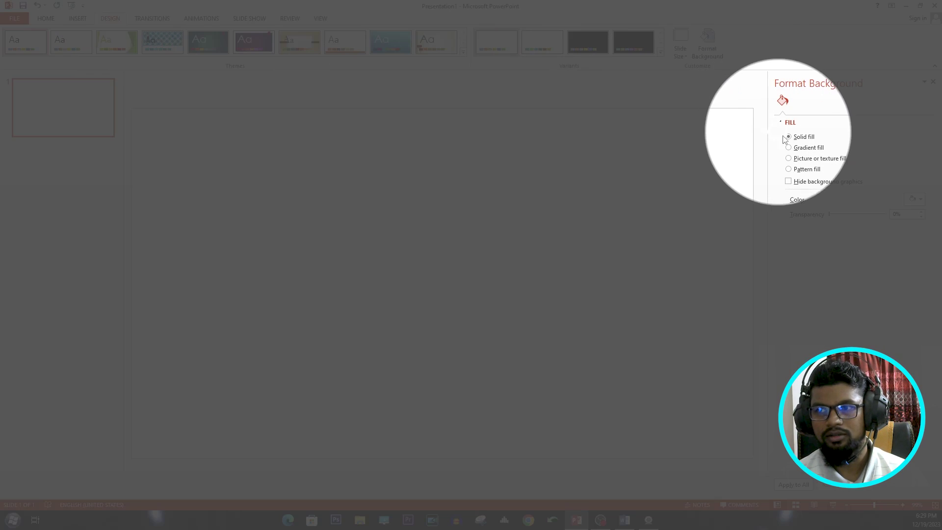
key(F1)
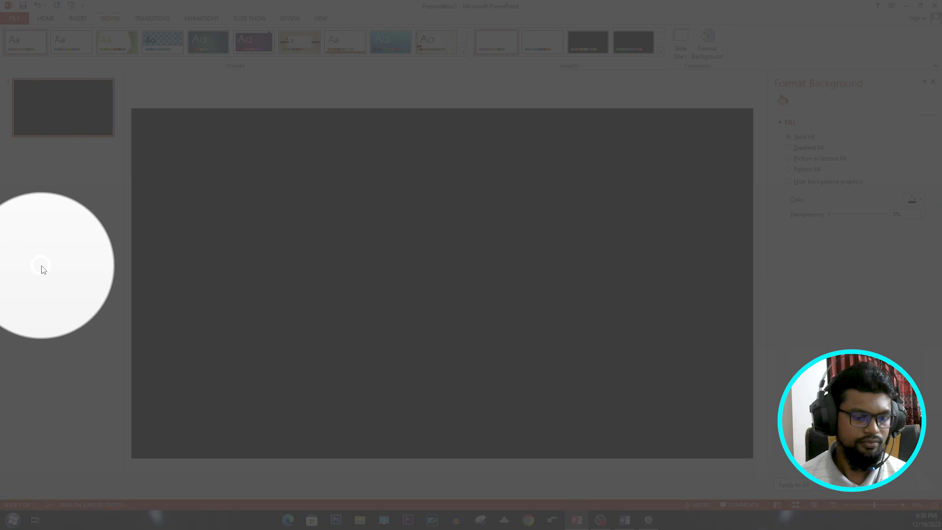
key(F1)
click(271, 171)
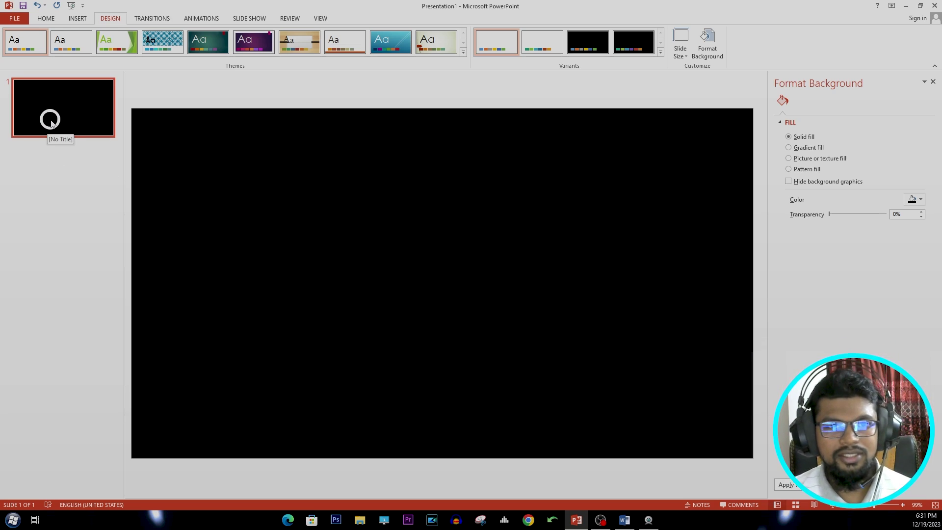
Step: Duplicate slide 1 as slide 2 and draw a text box on it reading HAPPY
right_click(50, 117)
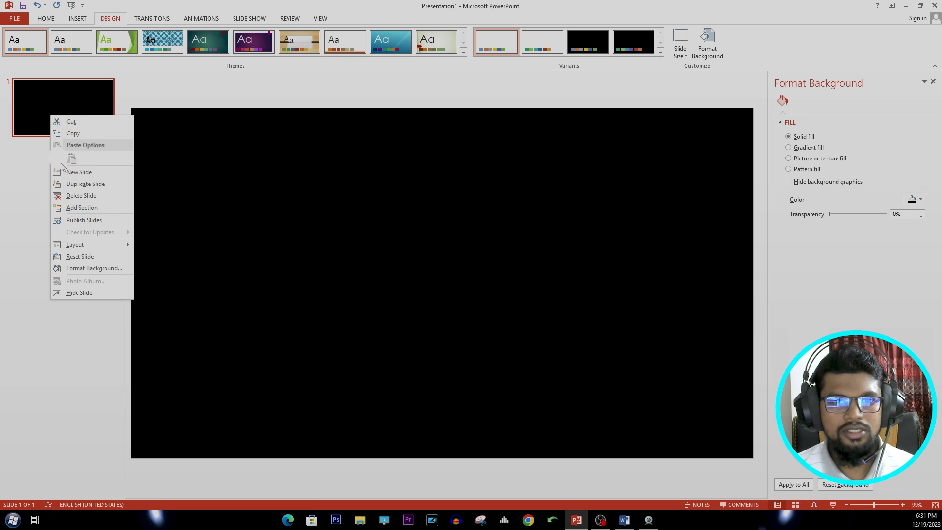
click(76, 185)
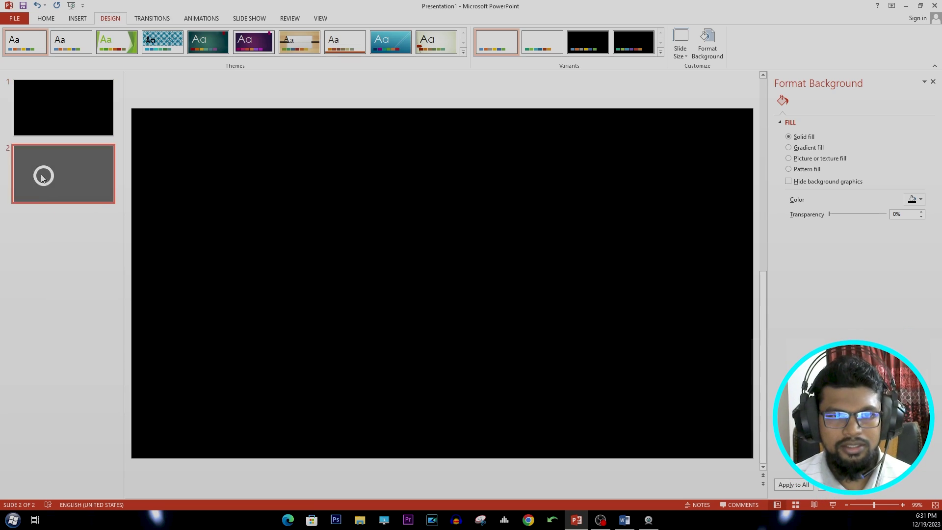
click(78, 18)
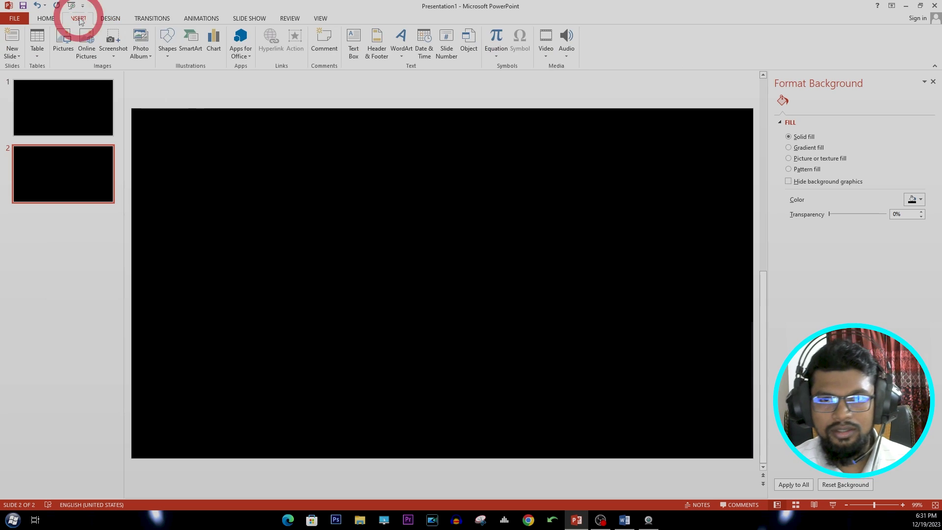
click(352, 53)
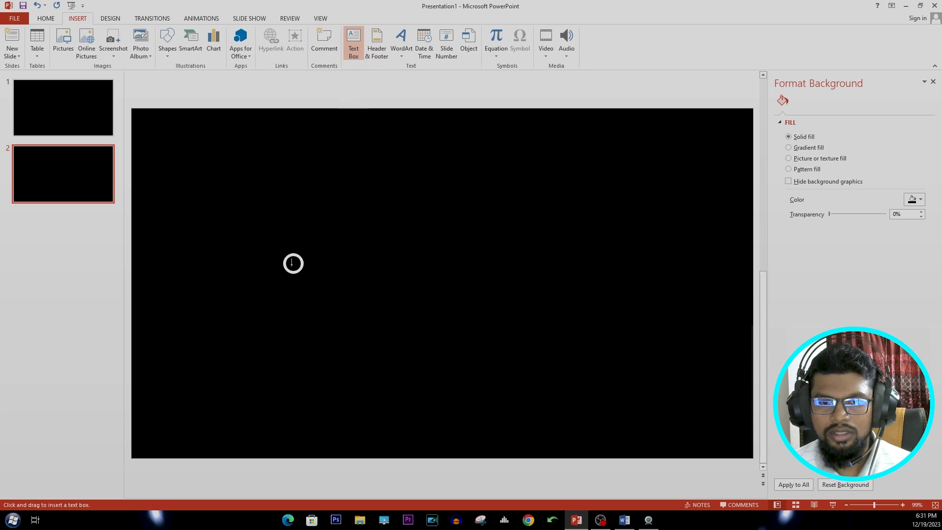
drag(236, 214, 512, 301)
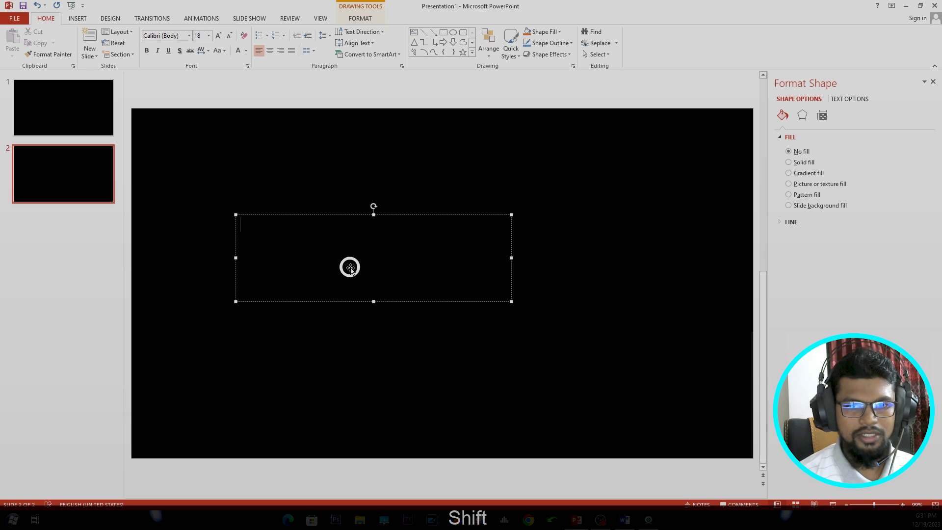
text(H)
key(Caps_Lock)
text(APPY)
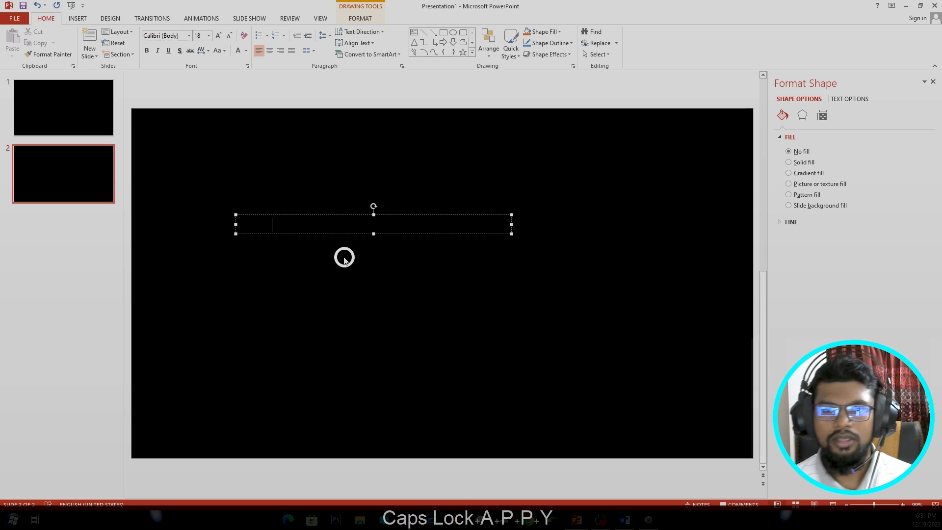
click(315, 222)
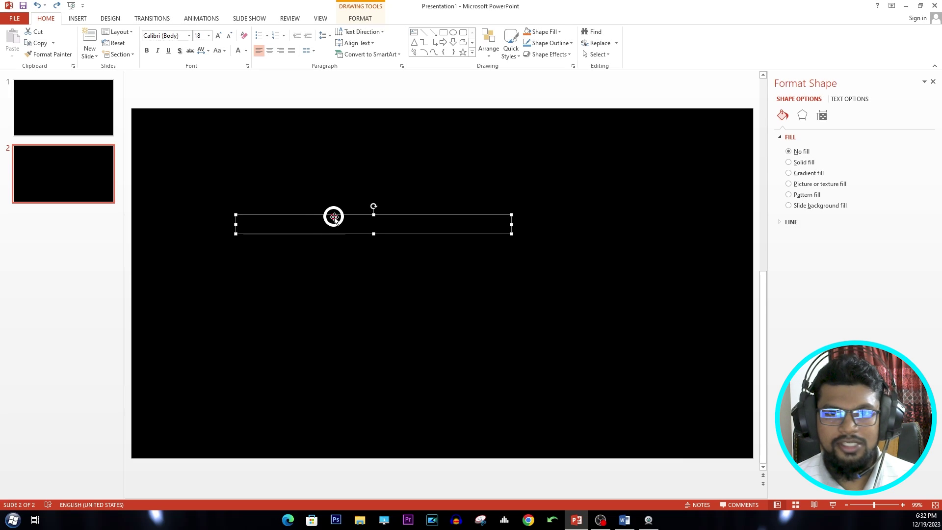
Step: Colour the HAPPY text white and change its font to Berlin Sans FB Demi
click(334, 217)
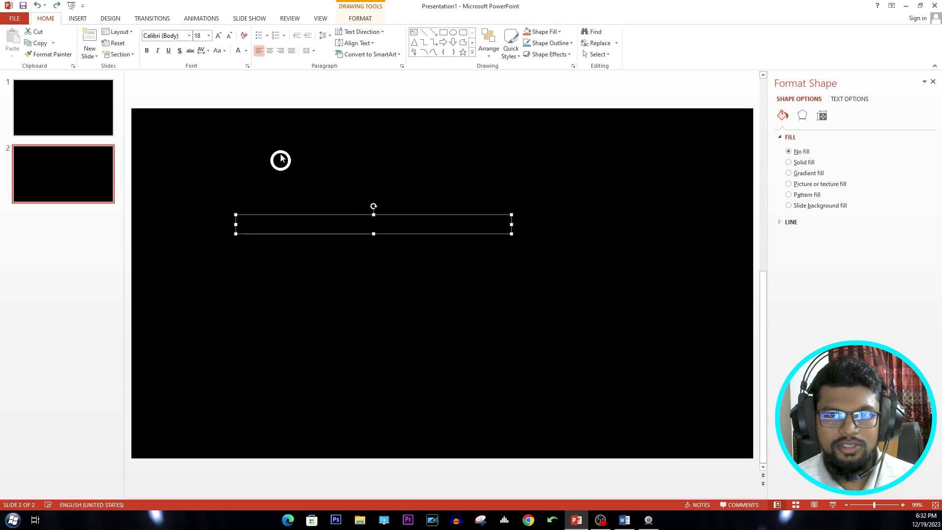
click(247, 53)
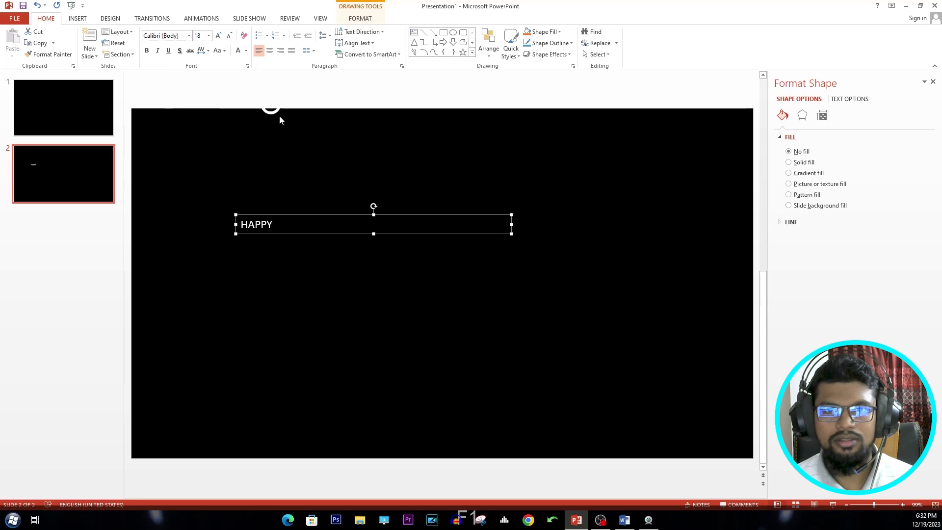
click(295, 217)
click(189, 37)
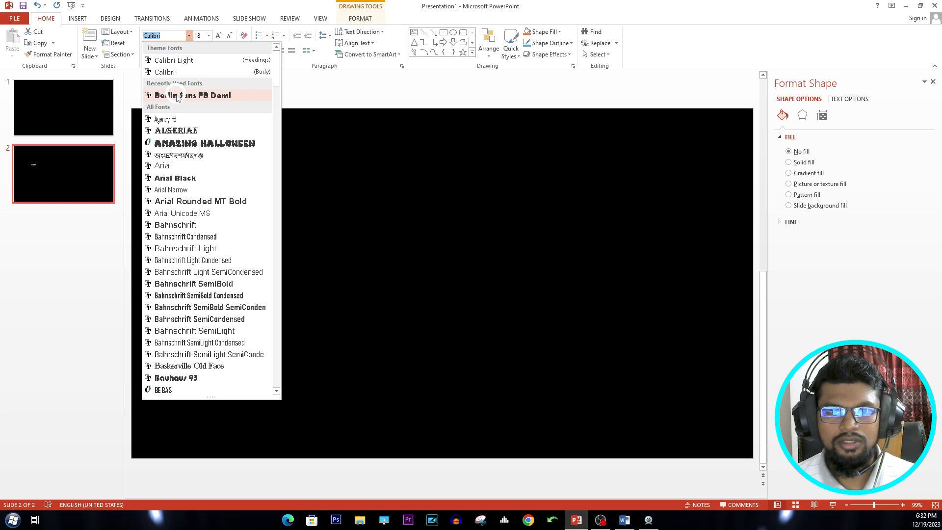
click(178, 95)
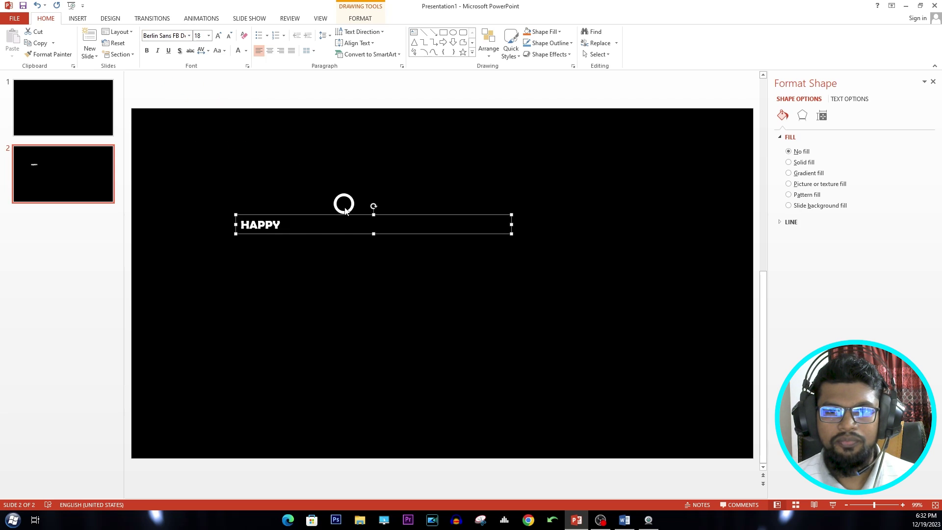
Step: Set HAPPY to size 200, widen its box to one line, and delete the stray period
click(203, 35)
text(200)
key(Return)
text(.)
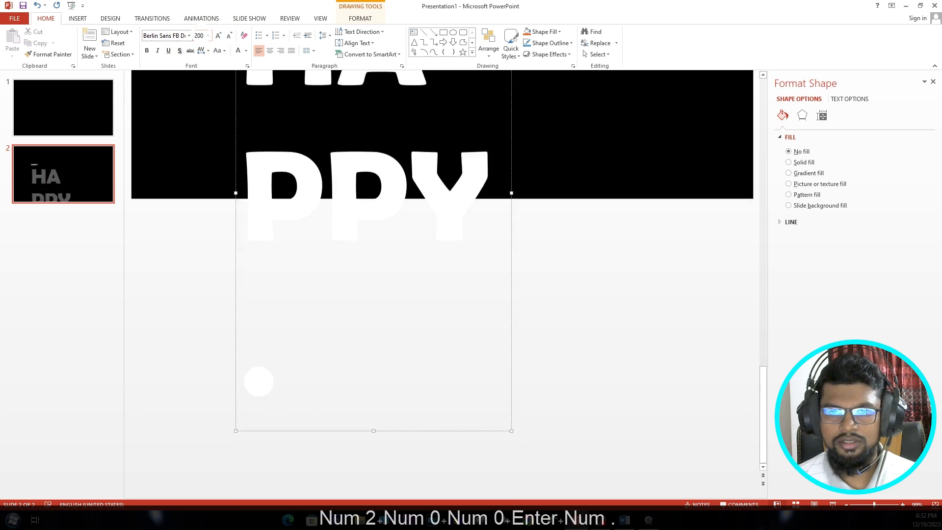
drag(512, 182, 744, 165)
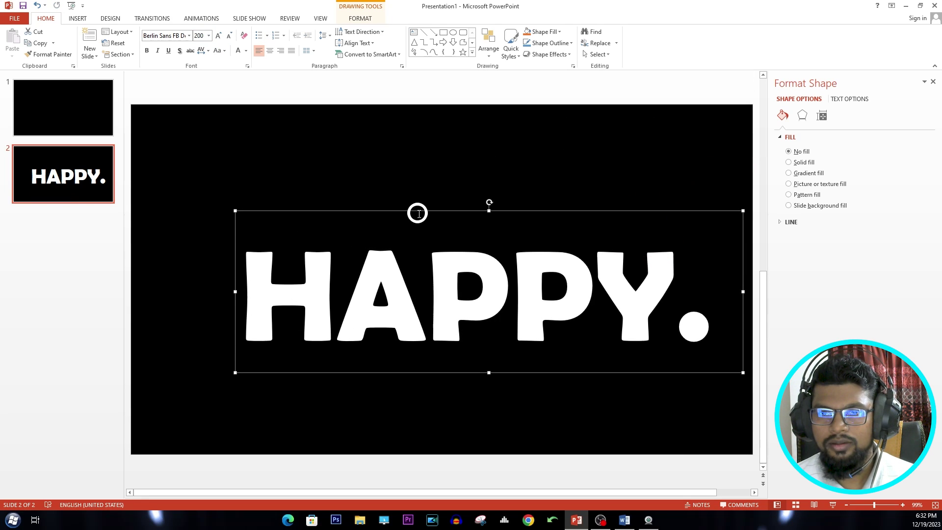
drag(413, 210, 390, 160)
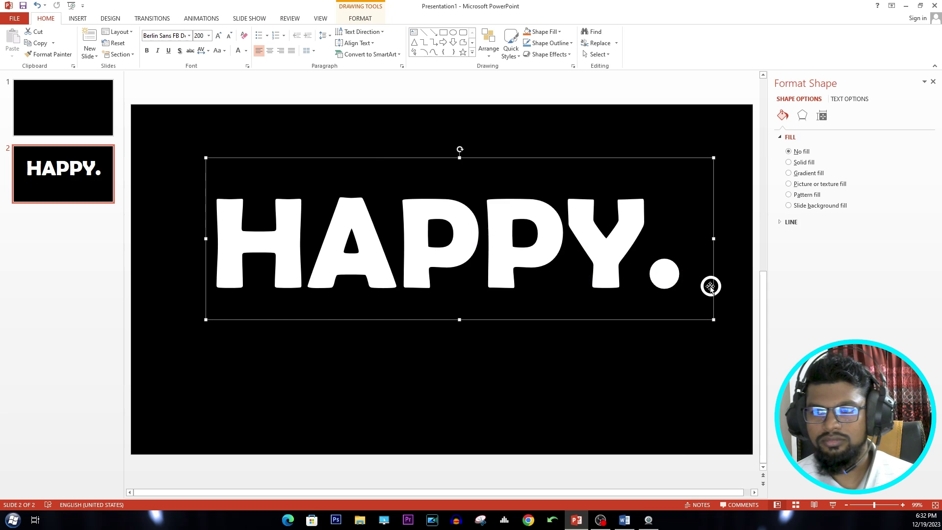
click(686, 271)
key(BackSpace)
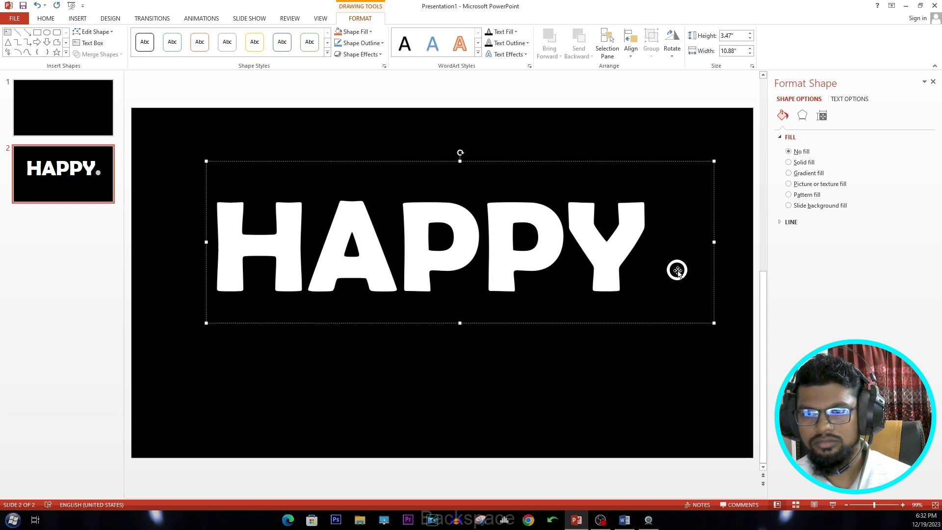
key(Left)
key(Left)
key(Left)
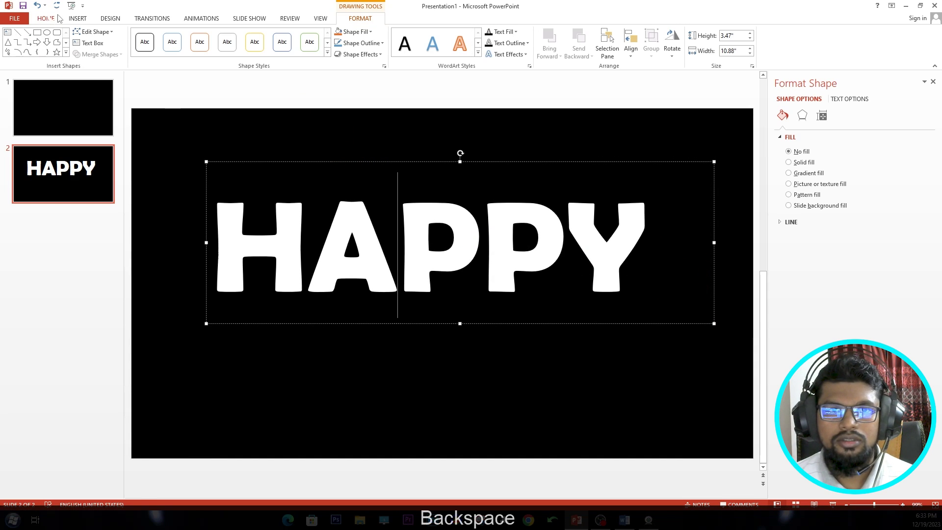
Step: Centre HAPPY within its box and align the box to the horizontal centre of the slide
click(47, 18)
click(269, 51)
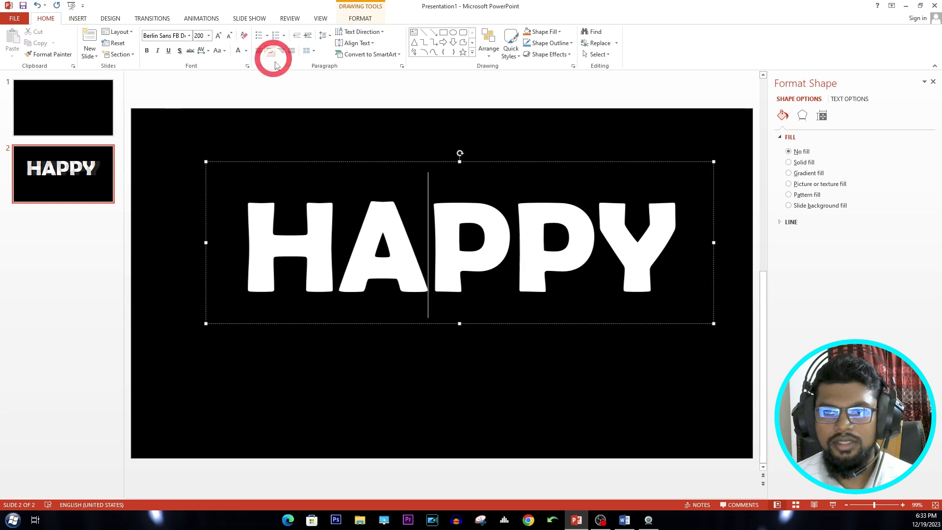
click(348, 161)
click(360, 18)
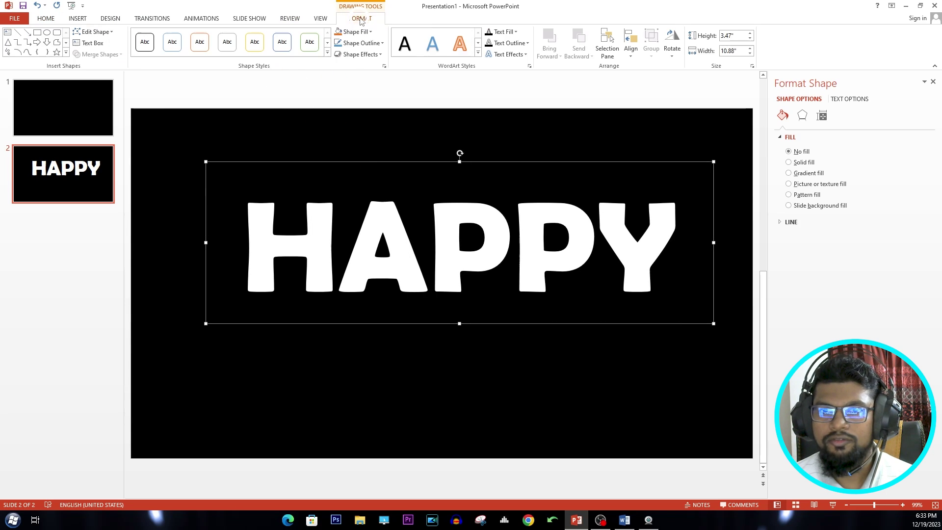
click(631, 46)
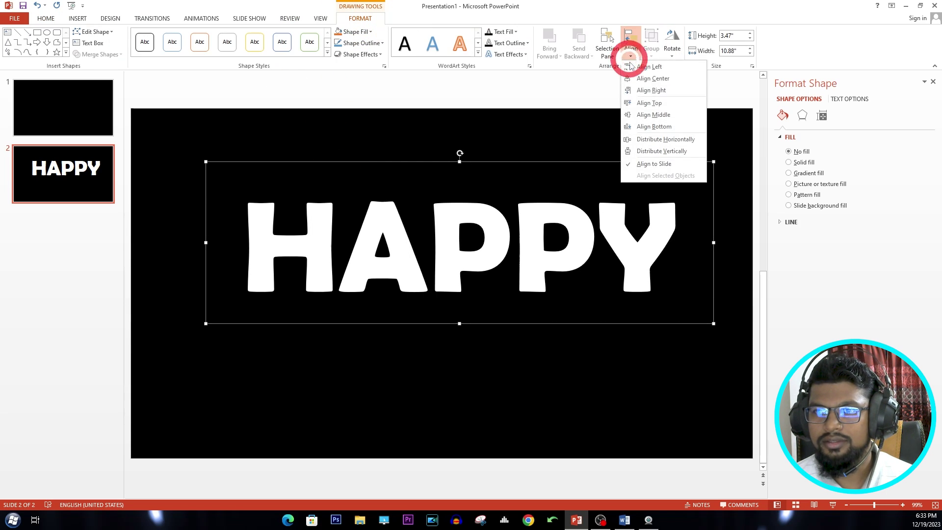
click(638, 91)
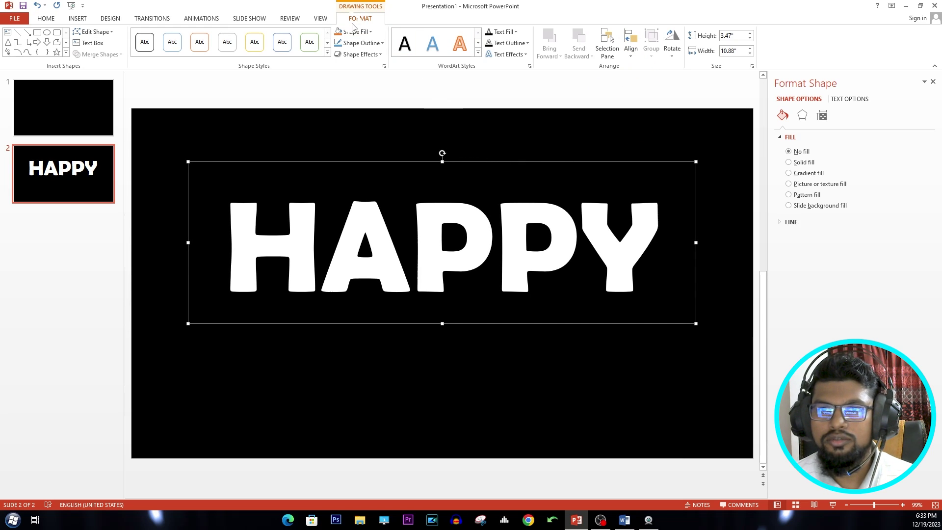
Step: Add a reflection variation to HAPPY and set the reflection distance to 0.5 pt
click(524, 54)
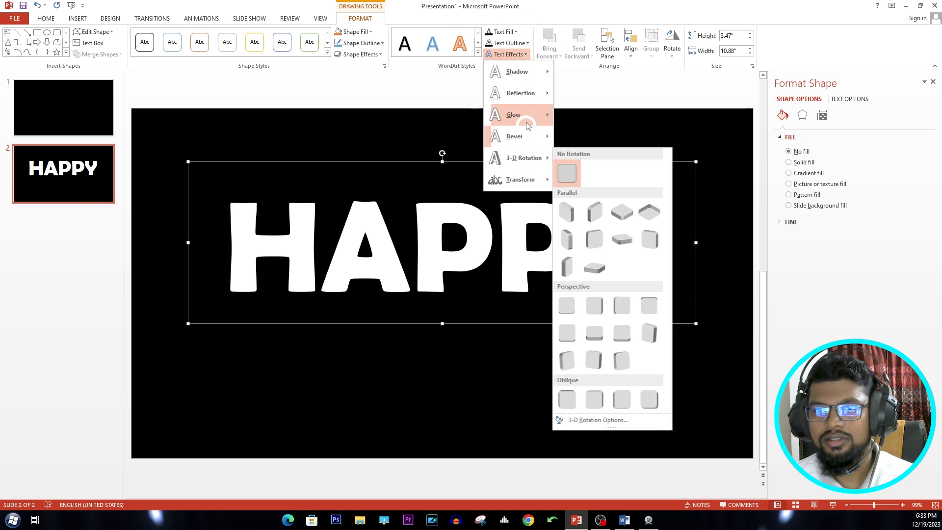
mouse_move(541, 94)
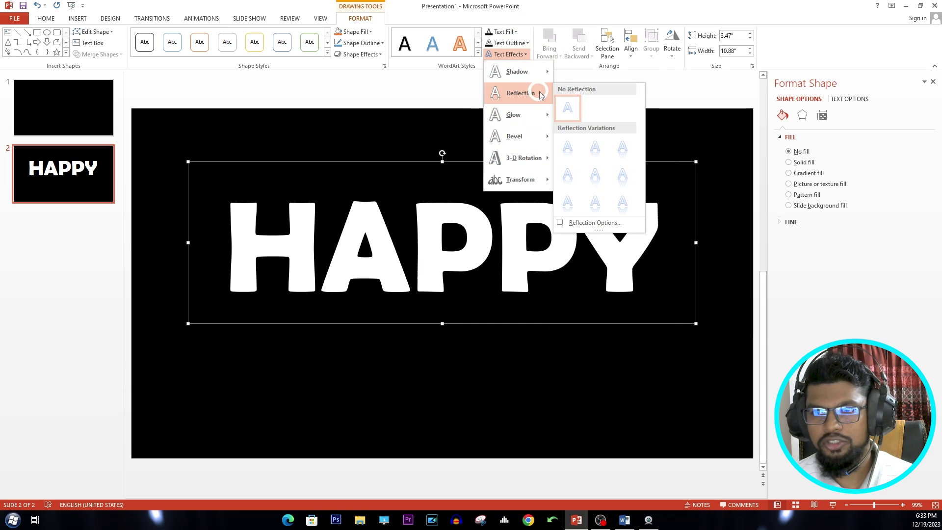
click(568, 148)
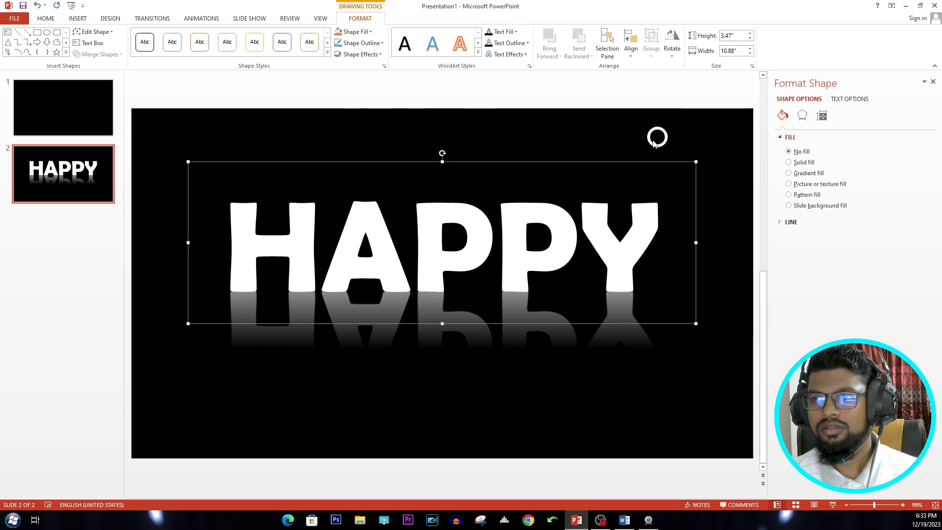
click(847, 100)
click(802, 117)
click(803, 150)
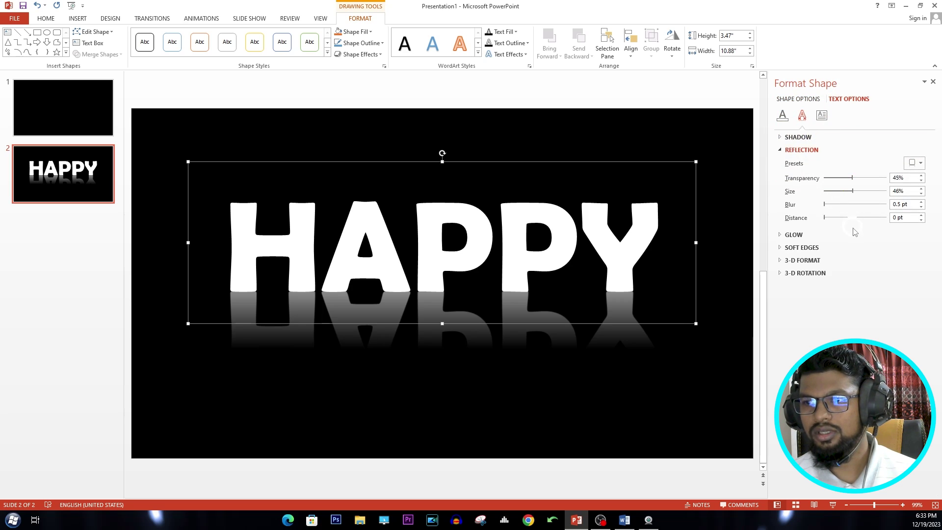
click(896, 217)
text(0.5)
key(Return)
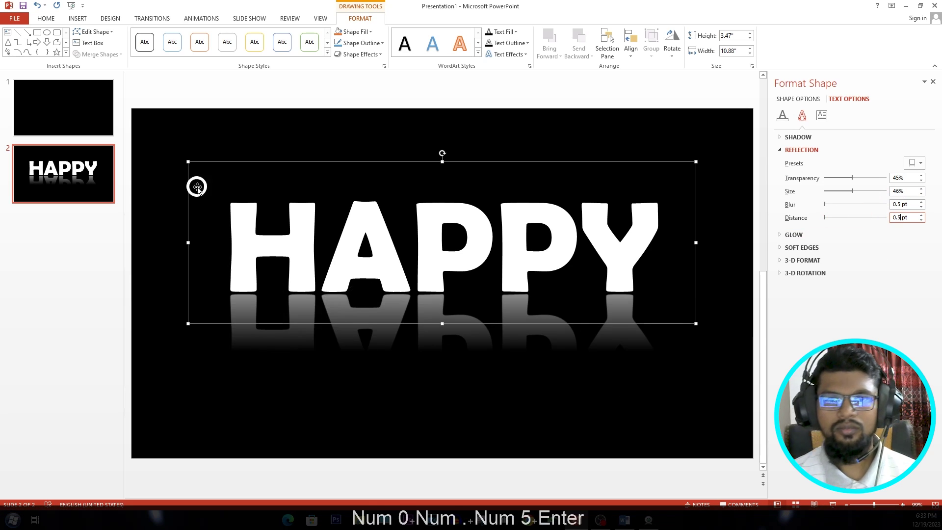
Step: Change the HAPPY font colour to light green
click(47, 18)
click(254, 115)
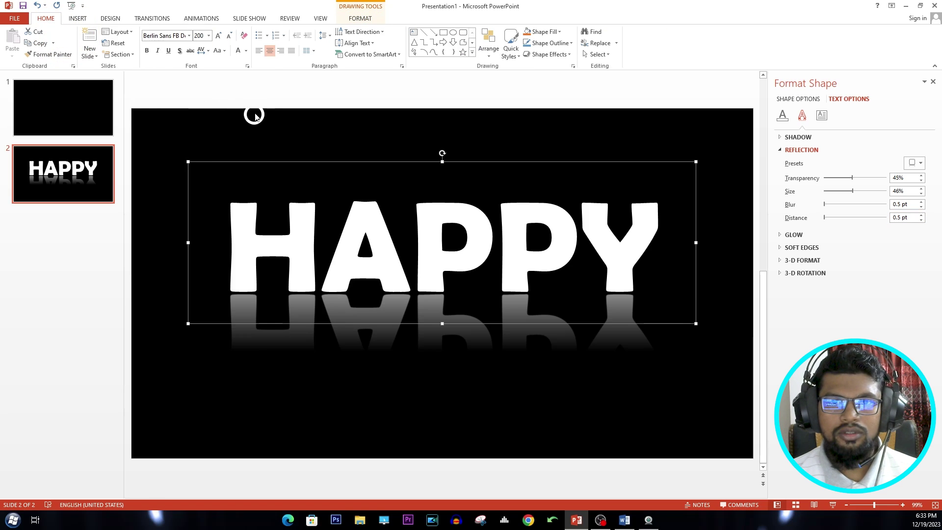
click(246, 51)
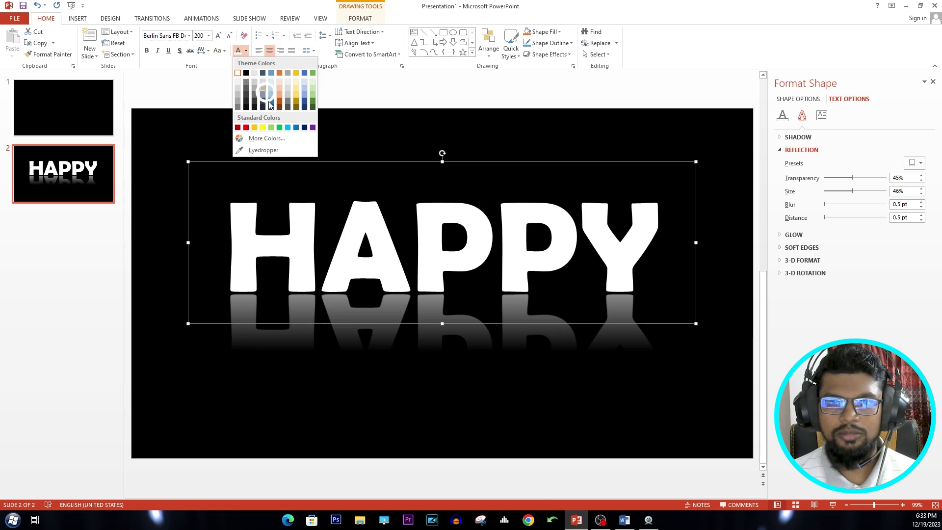
click(270, 127)
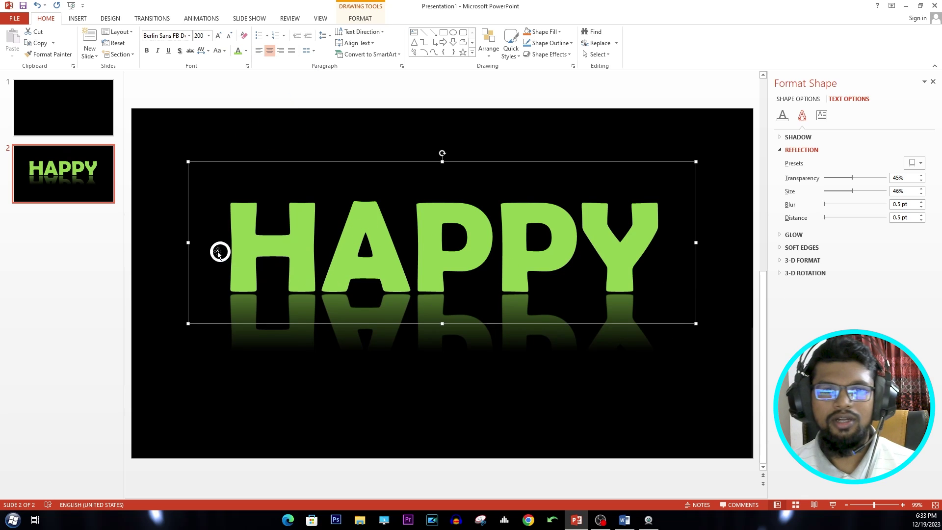
click(72, 186)
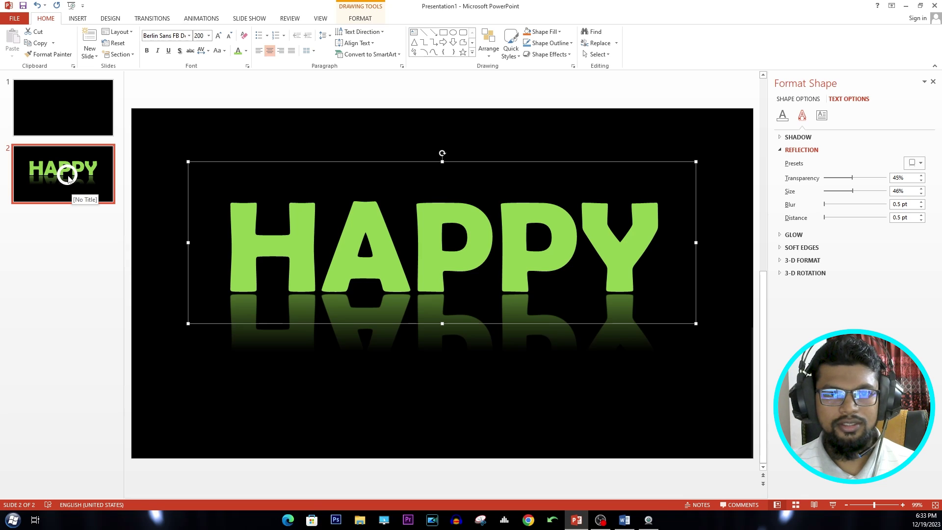
Step: Duplicate slide 2 as slide 3 and replace HAPPY with NEW
right_click(69, 176)
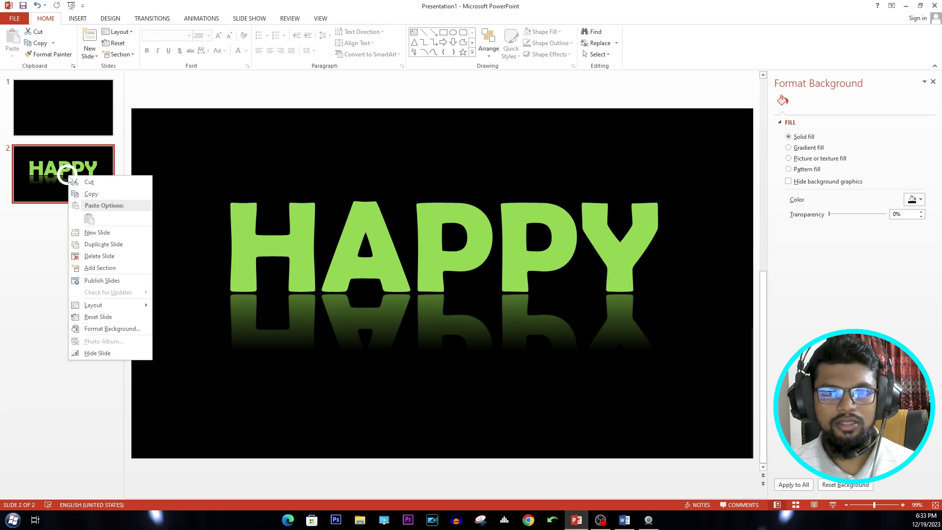
click(100, 245)
click(491, 250)
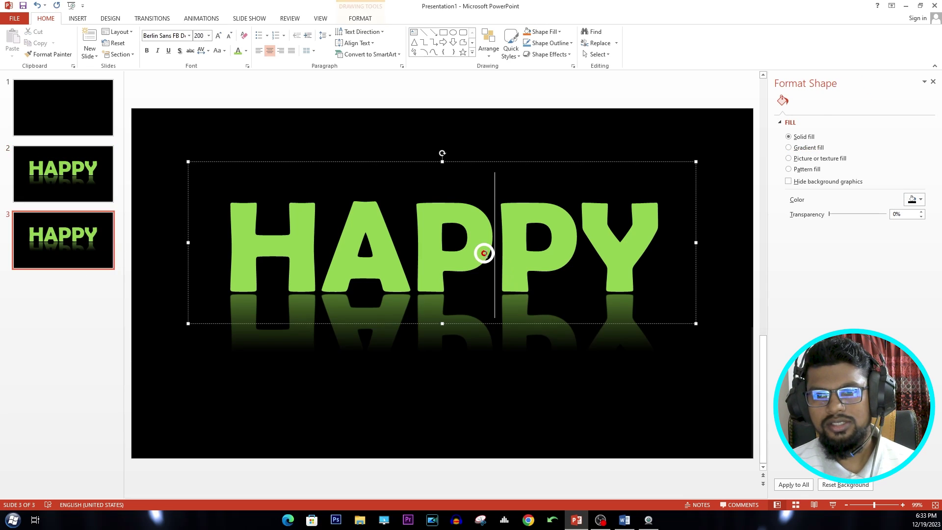
drag(637, 237, 319, 244)
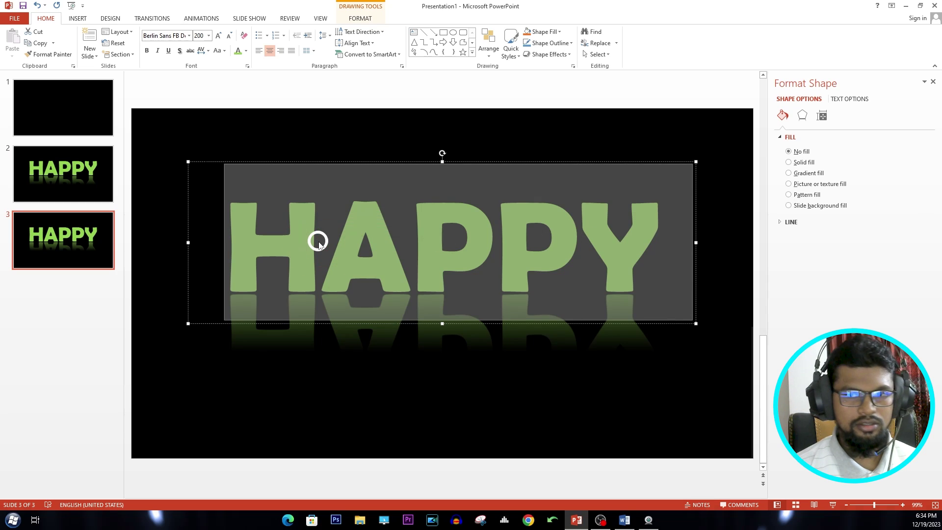
text(nE)
key(BackSpace)
key(BackSpace)
text(NEW)
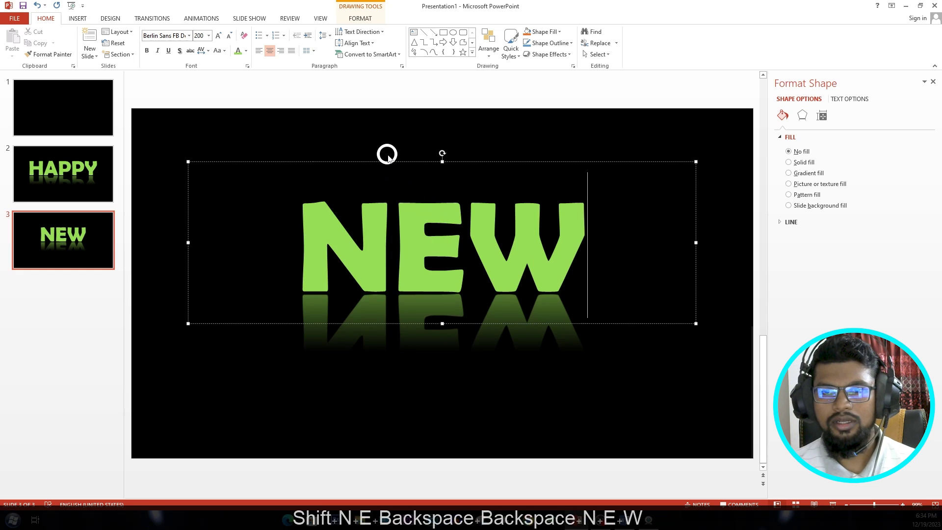
Step: Change the NEW text's font colour to gold
click(387, 164)
click(246, 50)
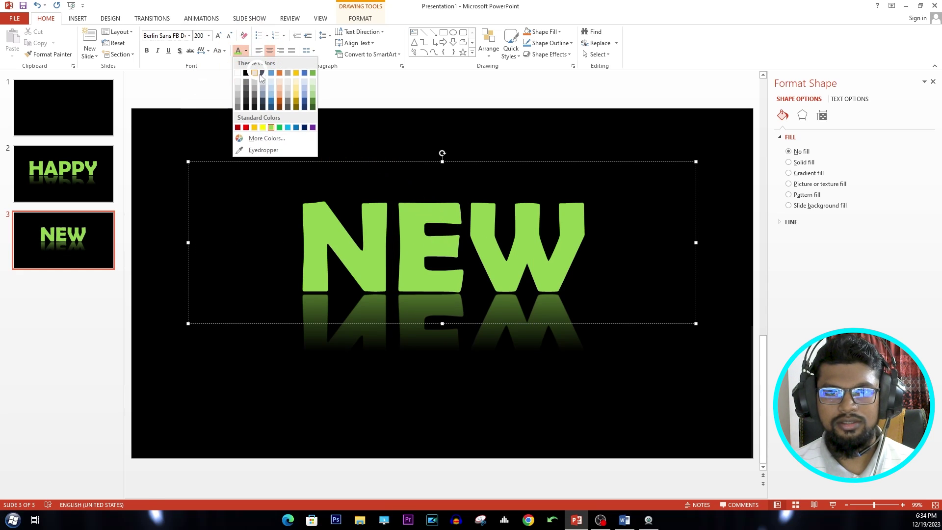
click(255, 127)
click(74, 249)
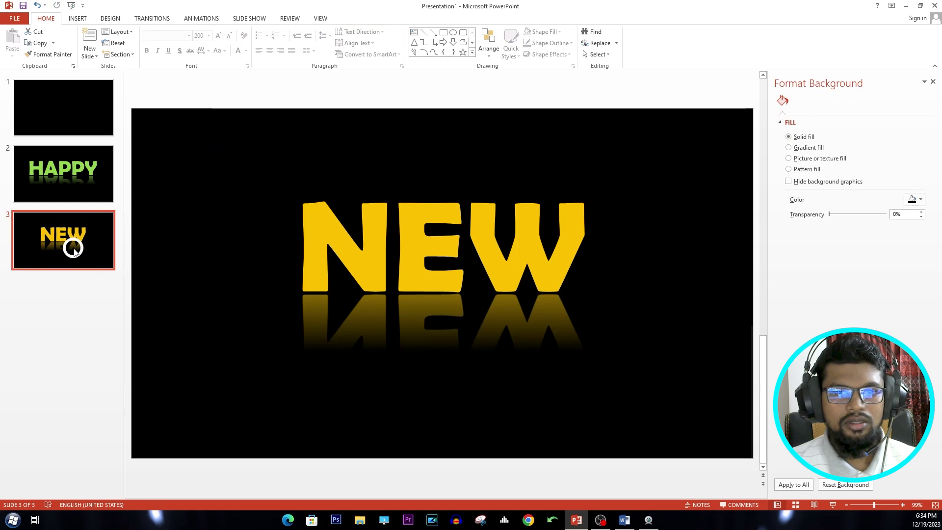
Step: Duplicate slide 3 as slide 4 and replace NEW with YEAR
right_click(74, 248)
click(104, 318)
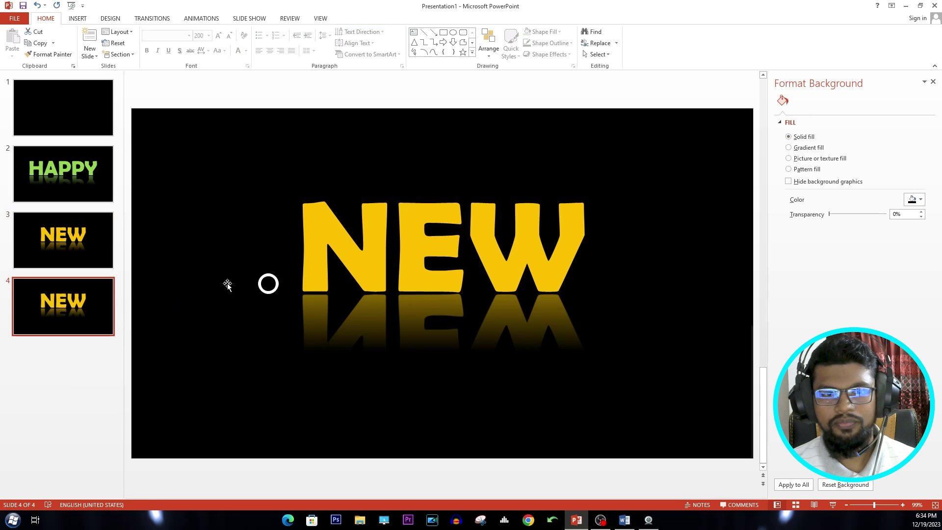
click(479, 265)
click(556, 243)
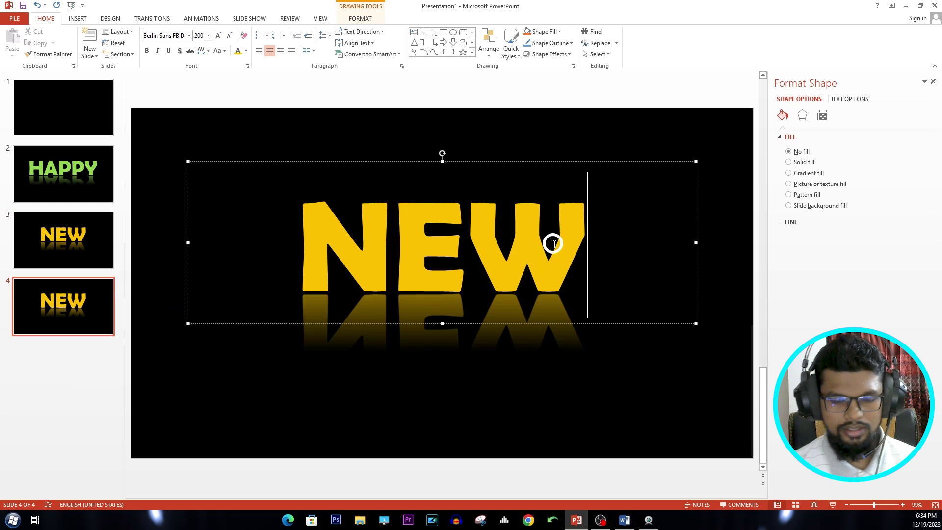
key(BackSpace)
key(BackSpace)
key(BackSpace)
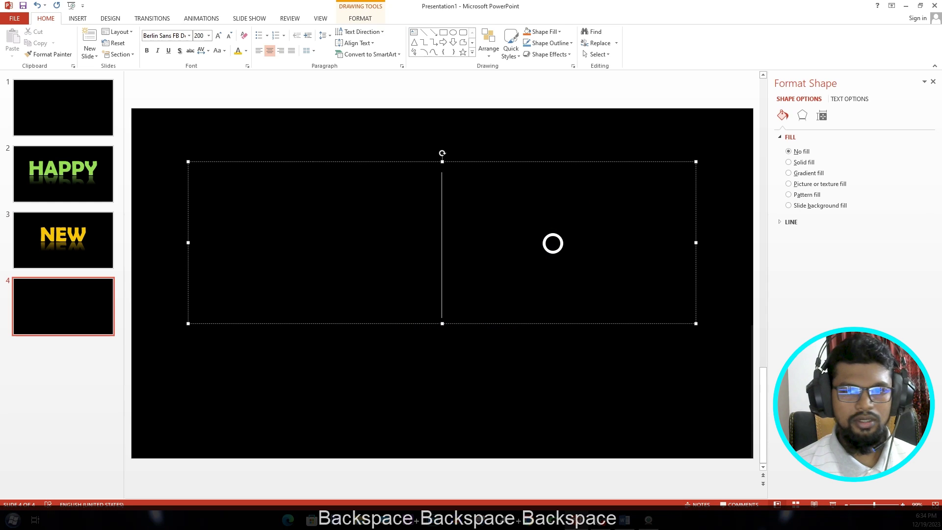
text(YEAR)
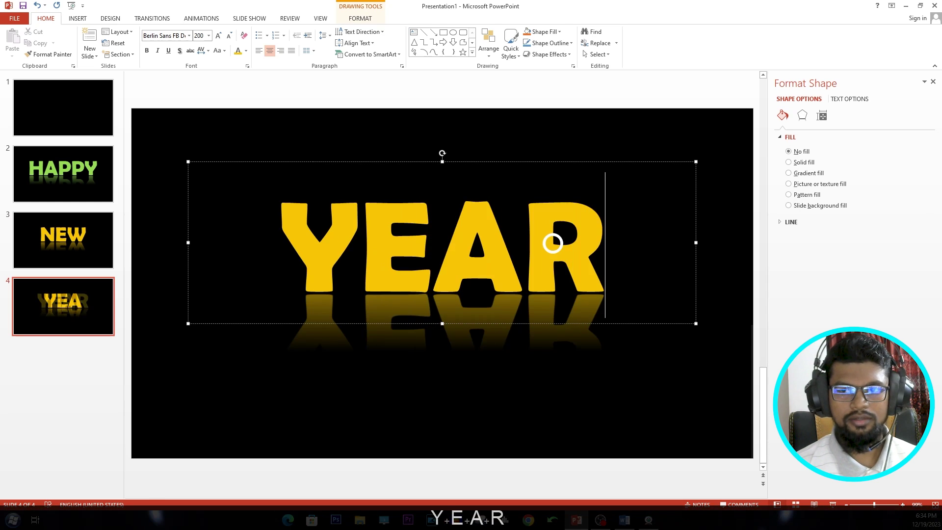
Step: Change the YEAR text's font colour to light blue
click(262, 161)
click(246, 52)
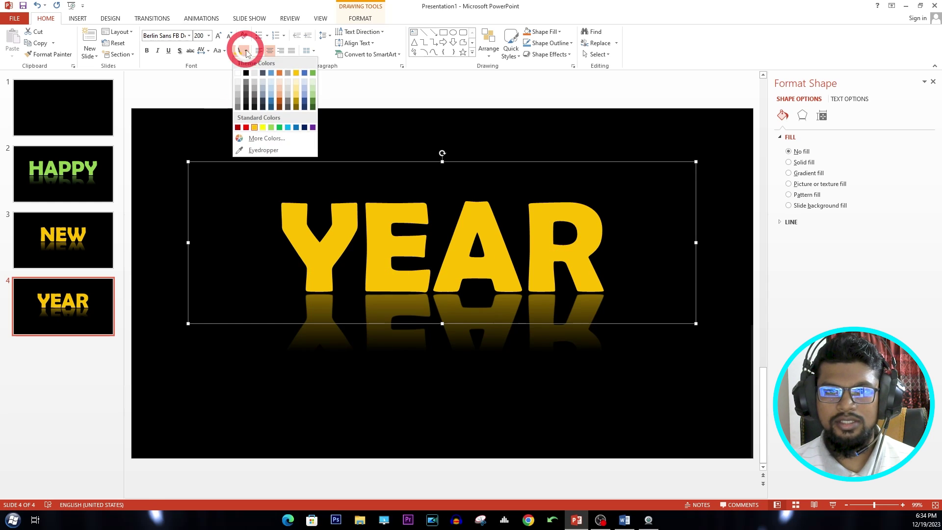
click(288, 128)
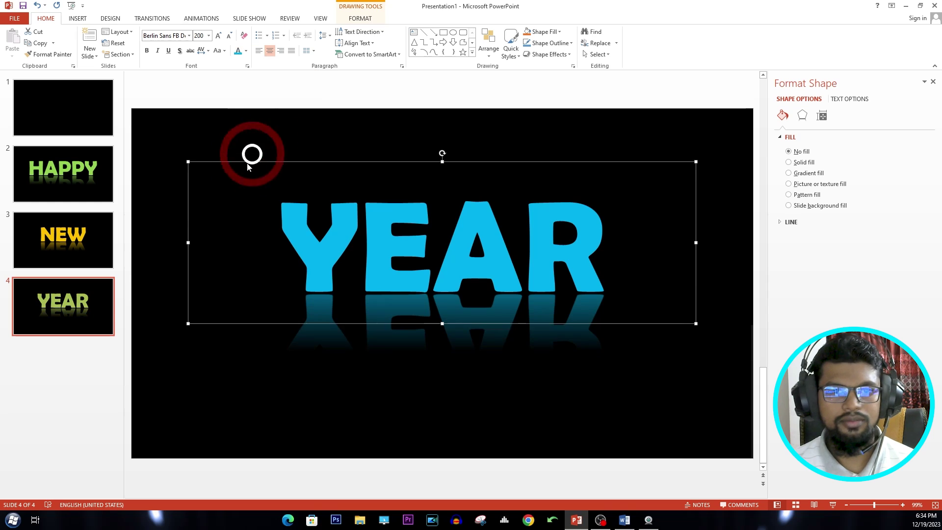
Step: Duplicate slide 4 as slide 5 and replace YEAR with 2024
click(71, 312)
right_click(71, 312)
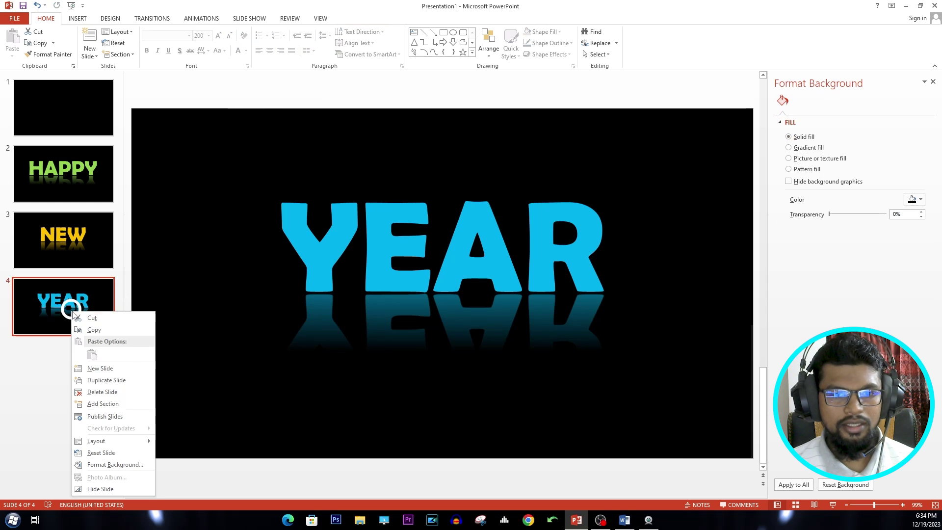
click(97, 381)
click(439, 254)
click(580, 239)
drag(581, 238, 367, 243)
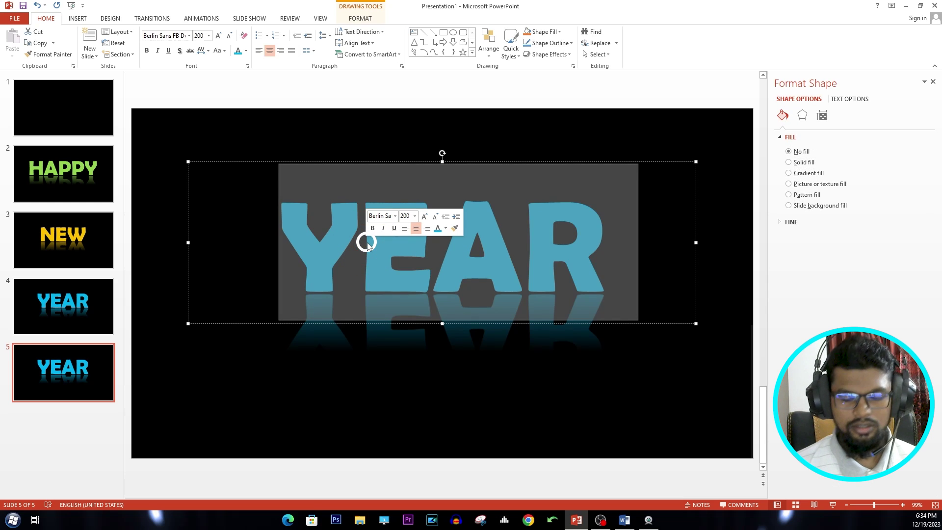
text(20)
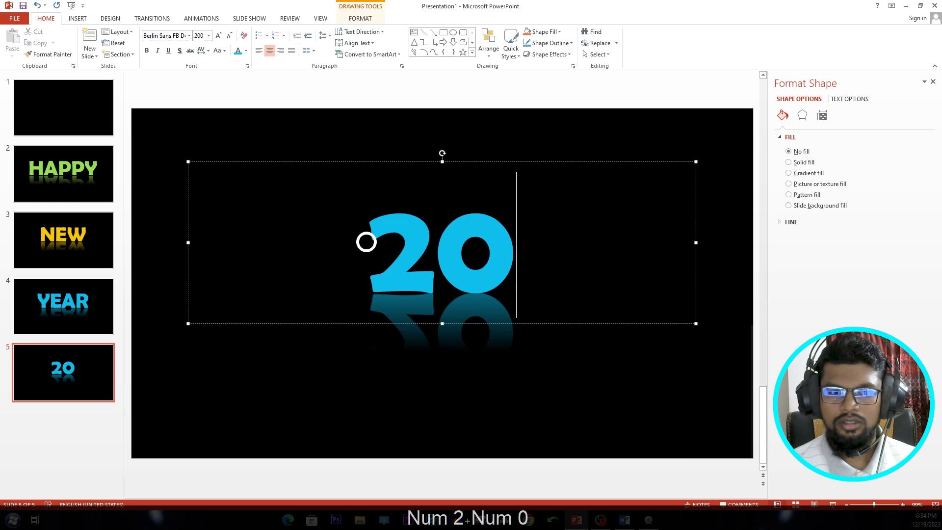
text(24)
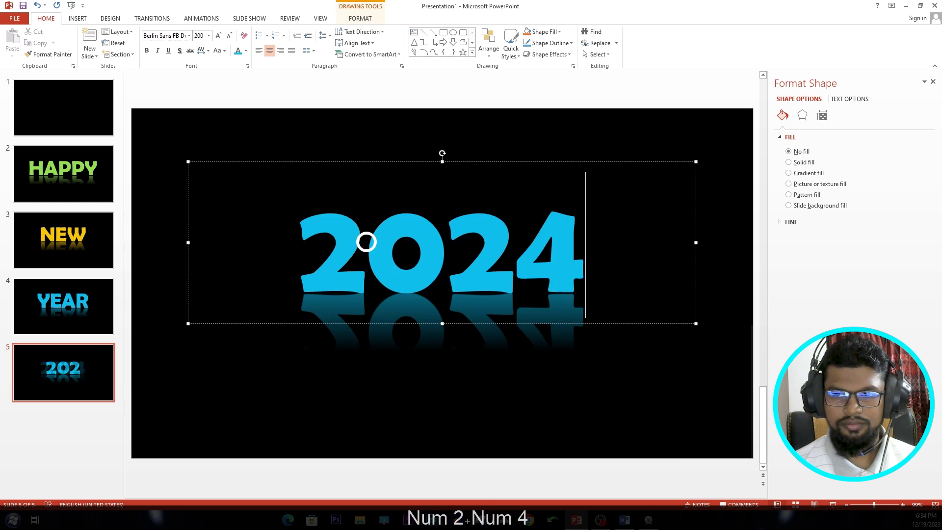
Step: Select the digits 24 and change their font colour to gold
key(Left)
key(shift+Left)
key(shift+Left)
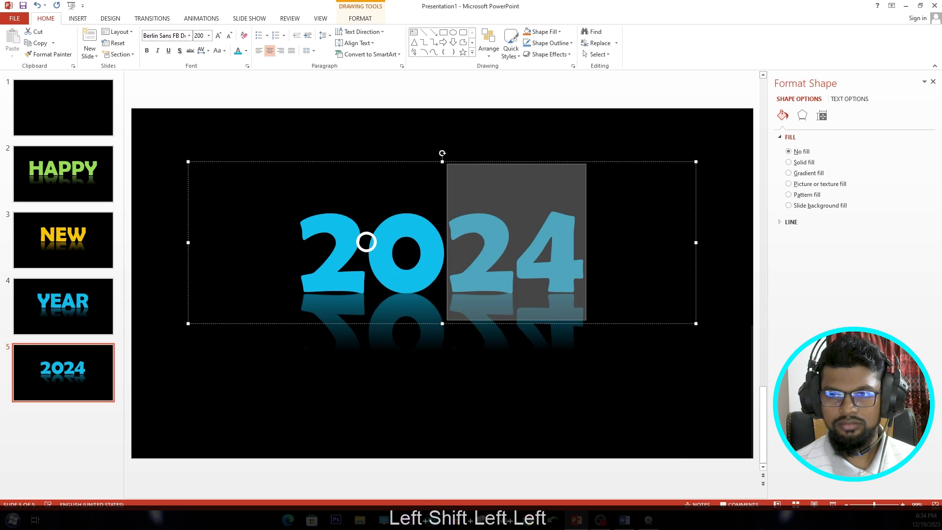
click(245, 54)
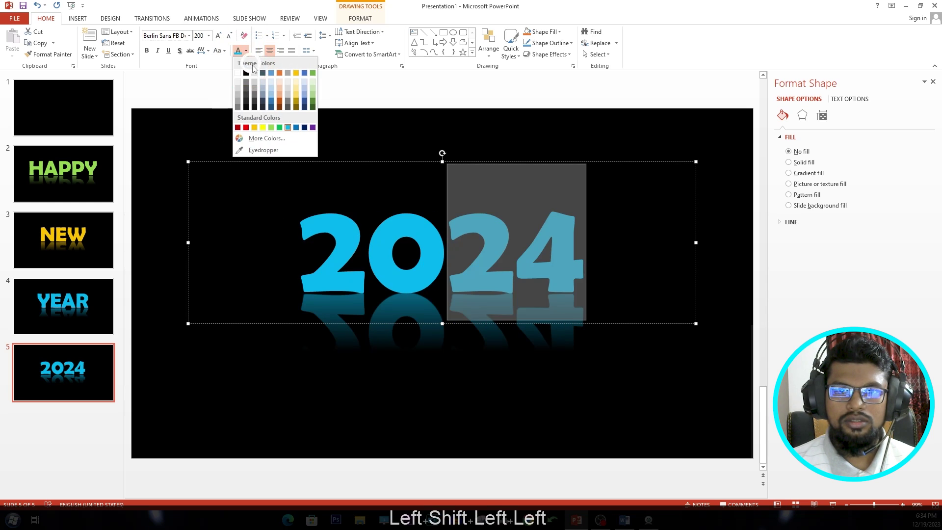
click(258, 125)
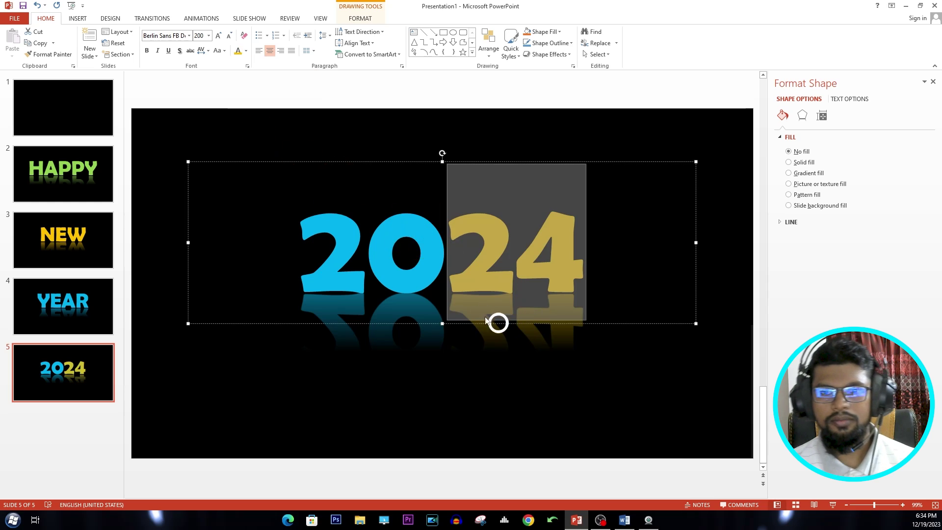
Step: Apply the Vortex transition to slide 1
click(337, 163)
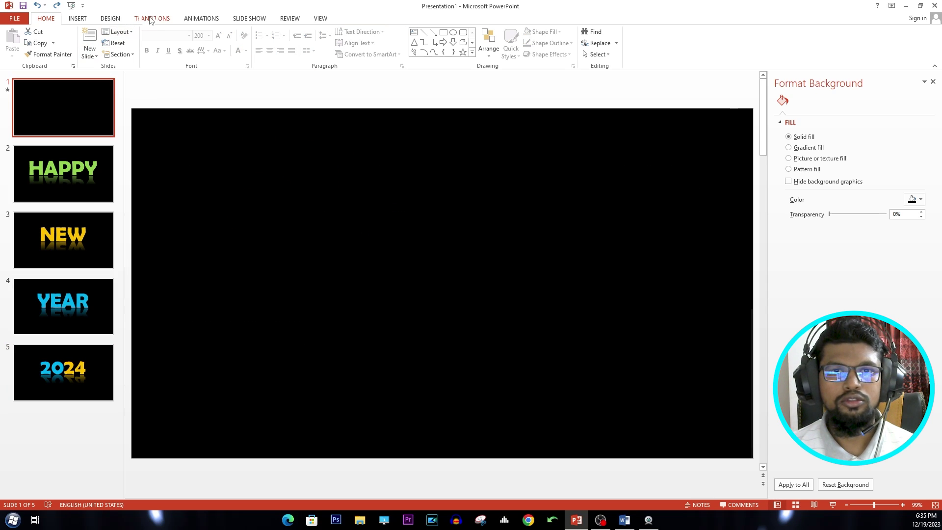
click(152, 18)
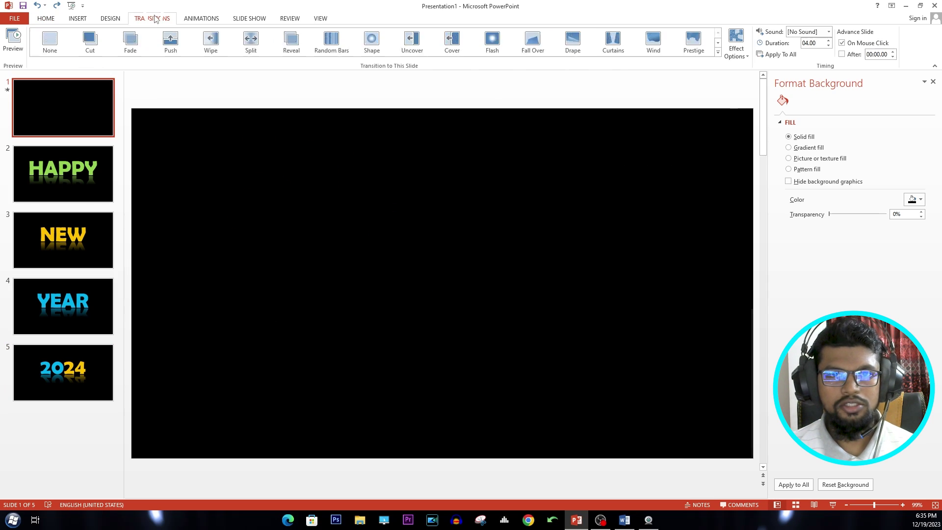
click(718, 52)
click(87, 122)
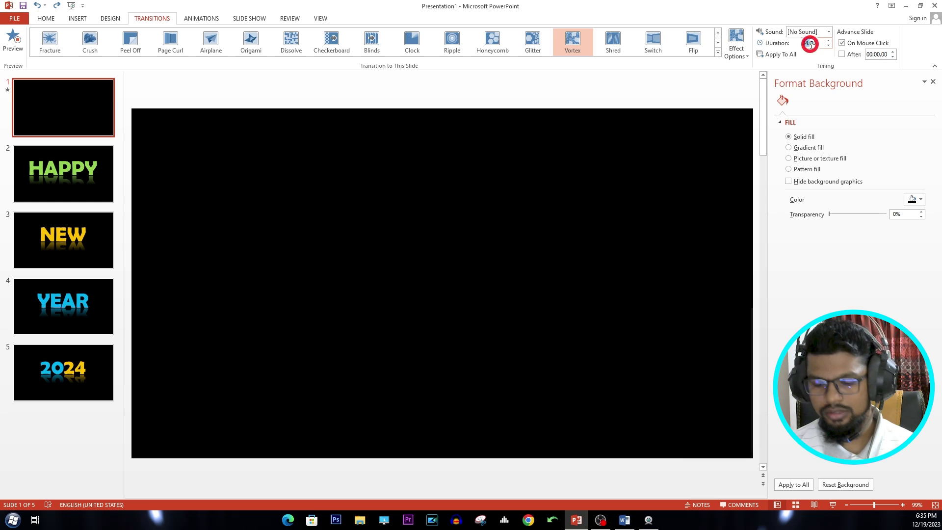
Step: Set a 3-second duration and After advance instead of On Mouse Click, and apply it to all slides
text(3)
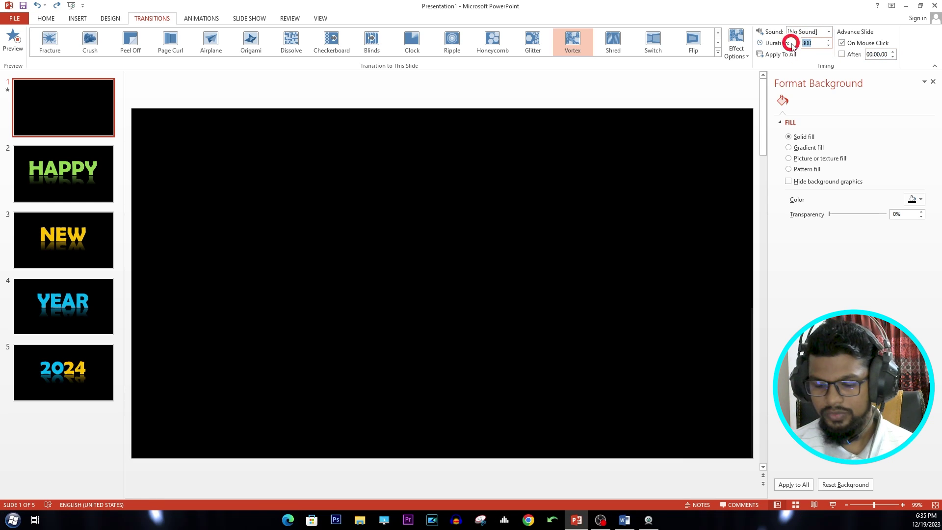
text(3)
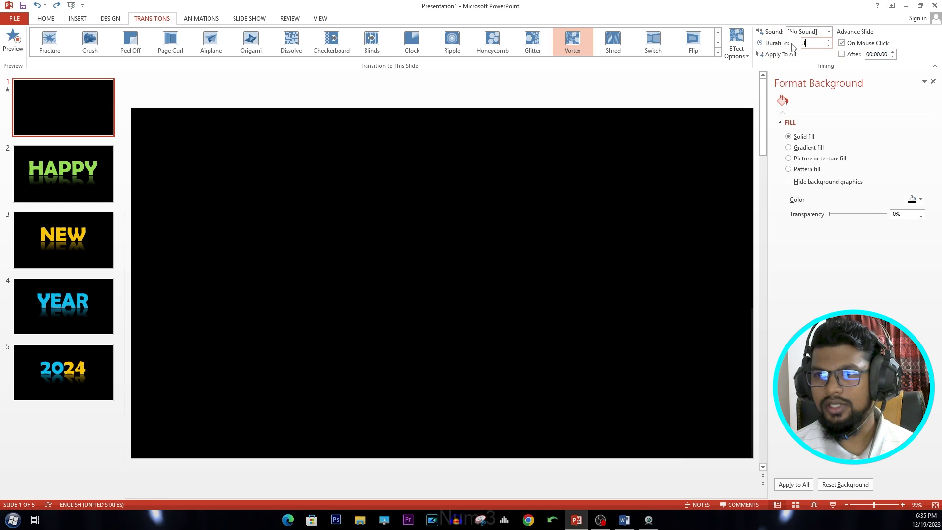
click(843, 44)
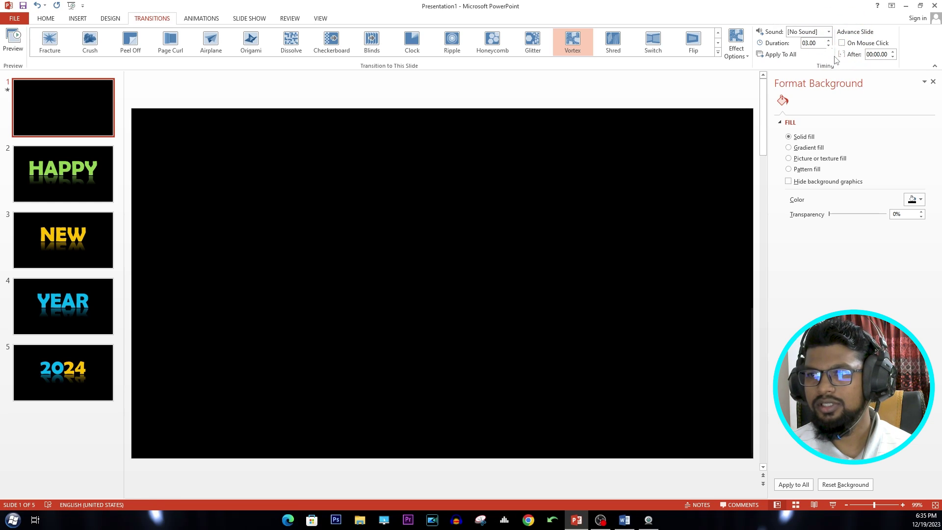
click(842, 54)
click(267, 142)
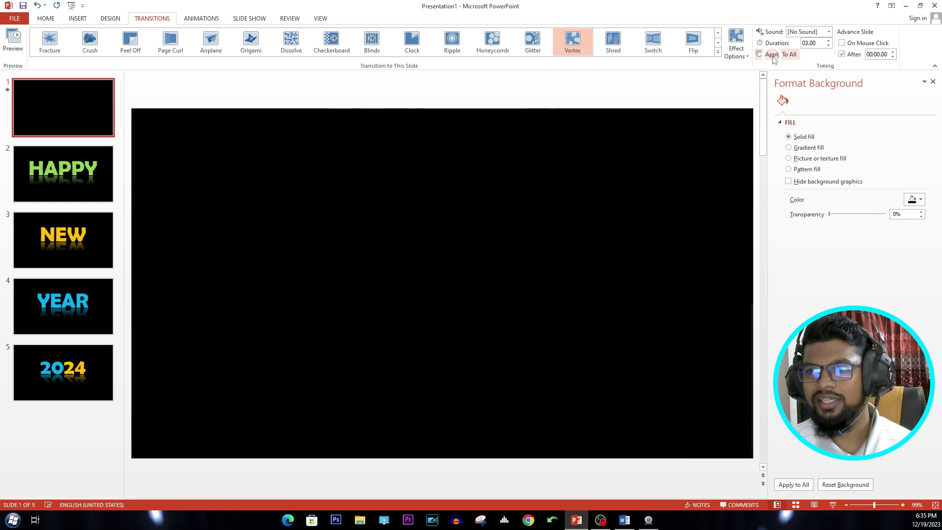
click(775, 54)
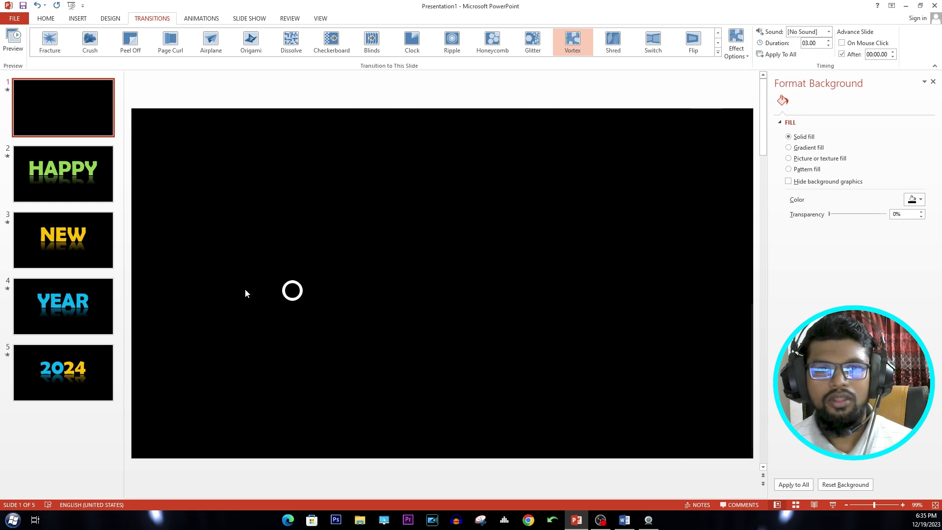
Step: Make the HAPPY slide swirl From Top and apply a 2.50-second duration to all slides
click(73, 180)
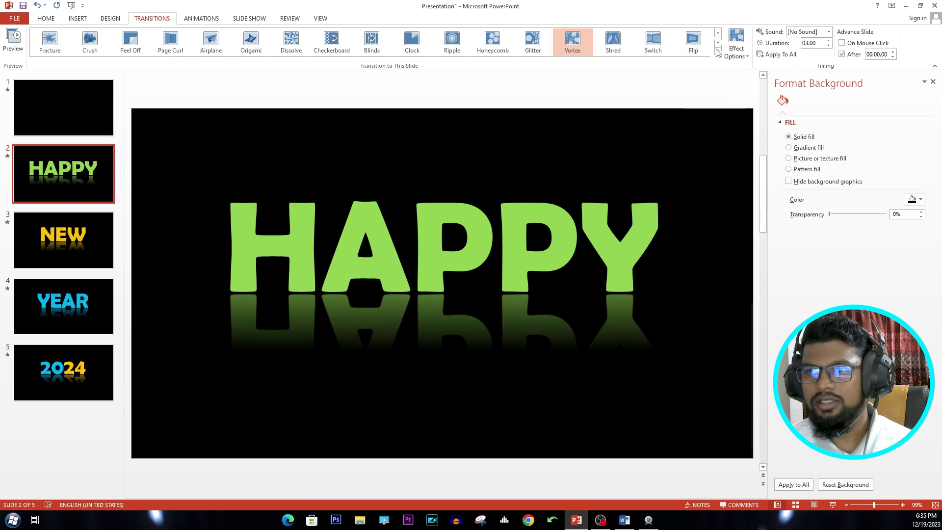
click(736, 55)
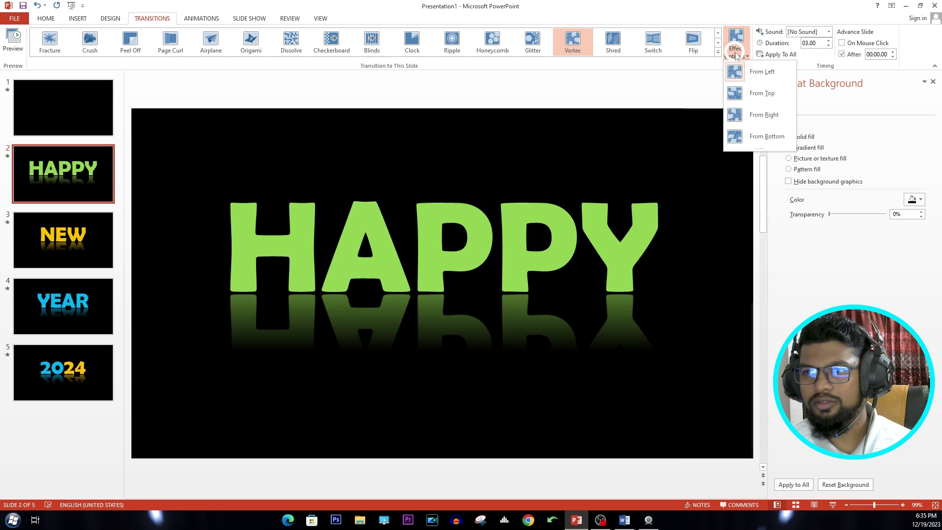
click(741, 93)
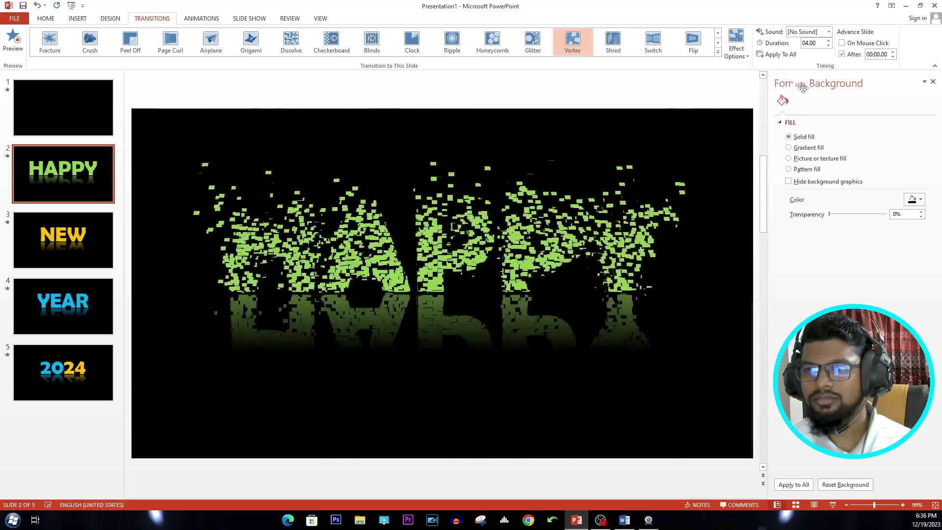
click(829, 46)
click(829, 46)
click(829, 46)
click(829, 45)
click(829, 46)
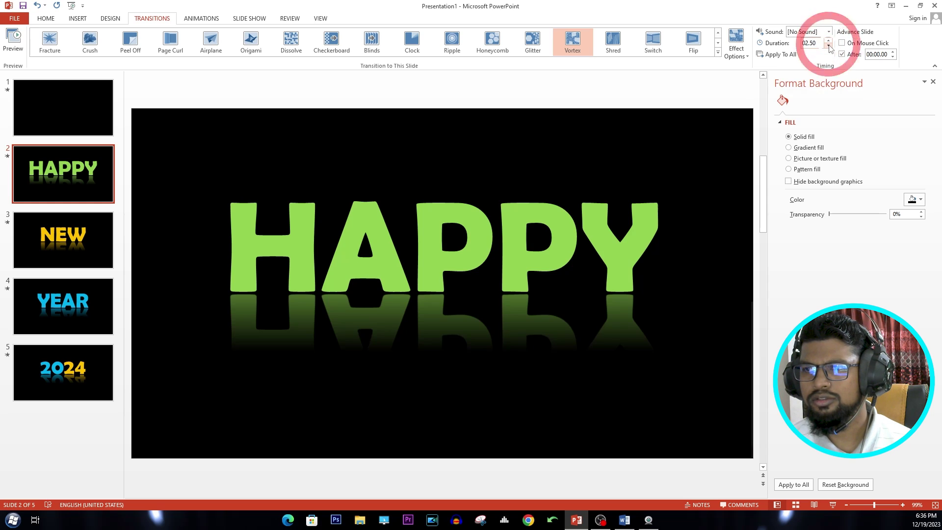
click(778, 55)
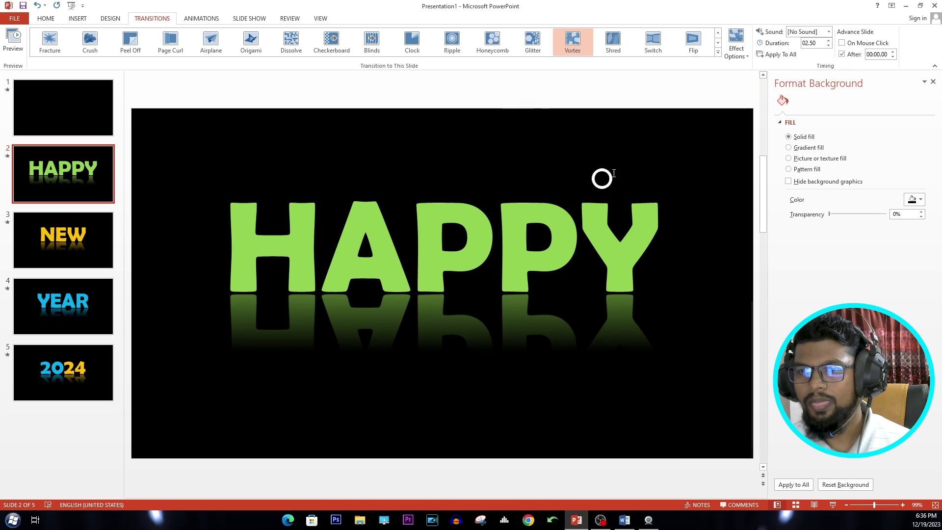
Step: Choose a different Vortex swirl direction for the NEW slide
click(44, 268)
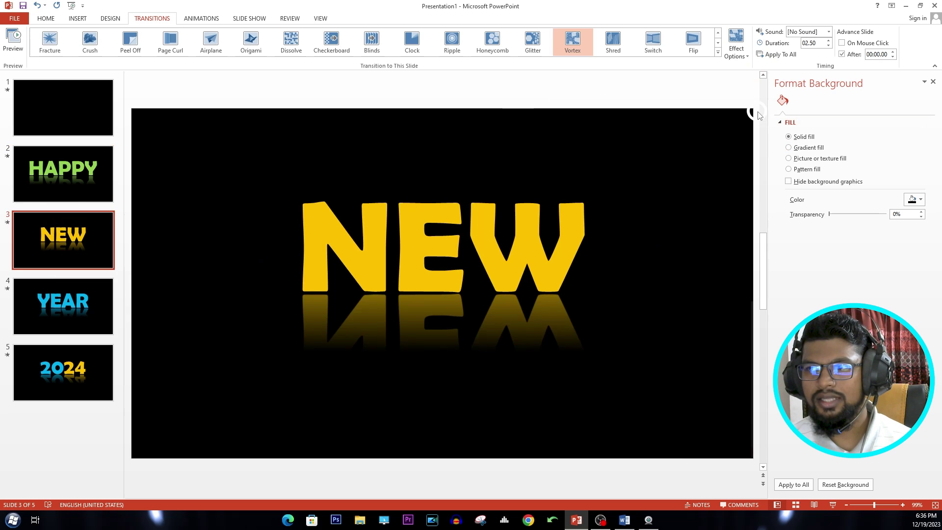
click(736, 43)
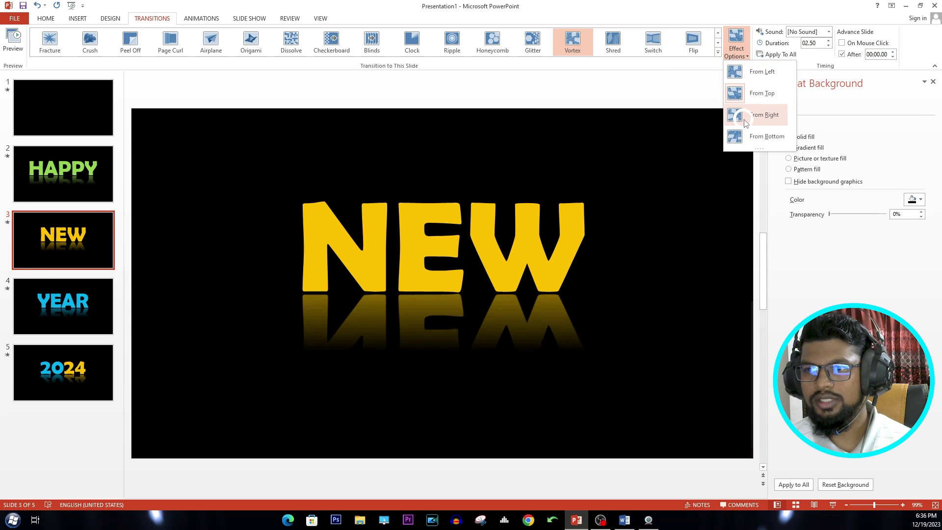
click(747, 140)
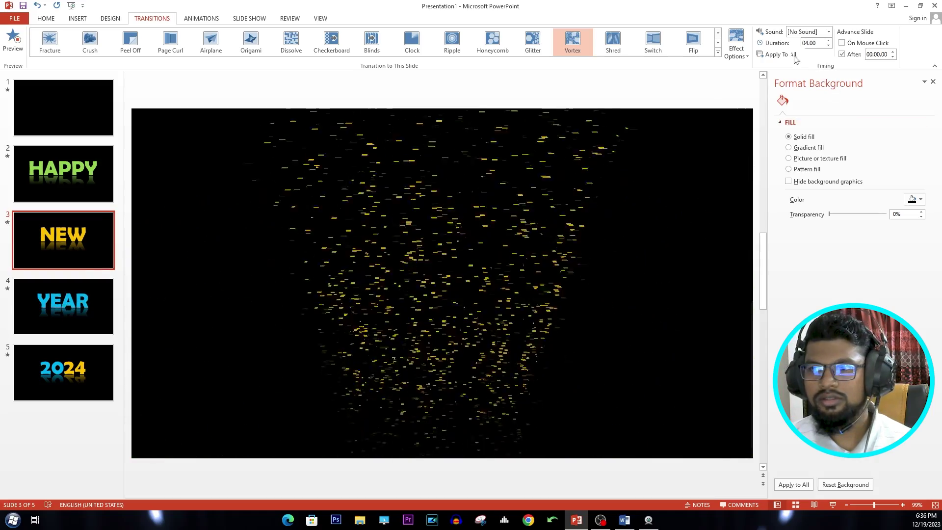
click(736, 43)
click(744, 73)
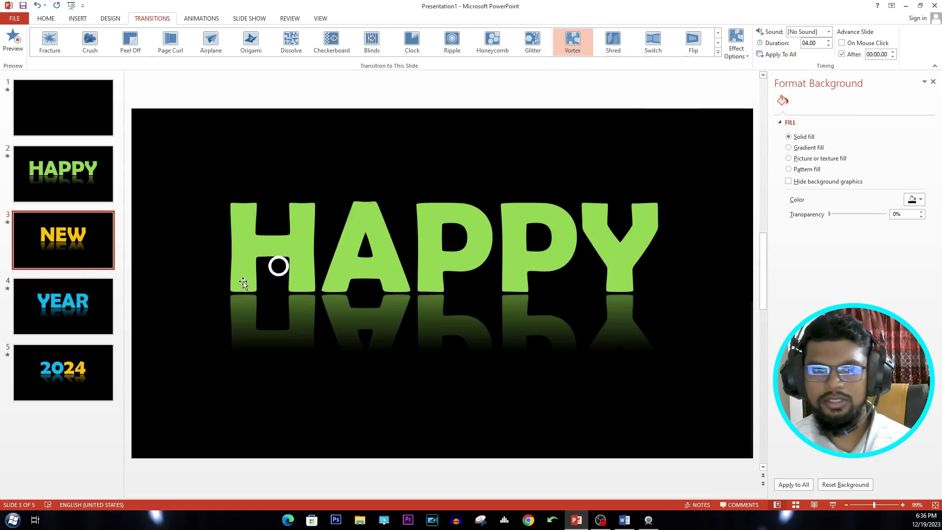
Step: Set a new Vortex direction for the YEAR slide and From Left for the 2024 slide
click(59, 310)
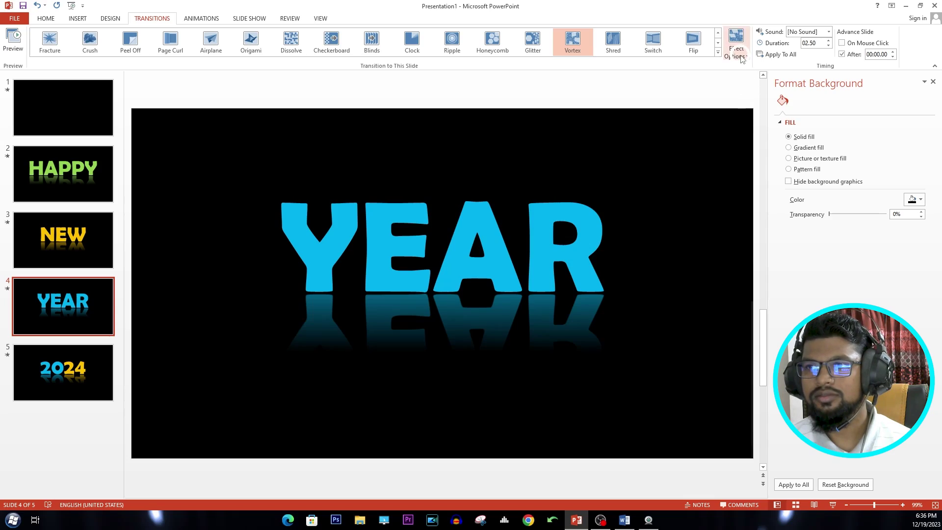
click(736, 43)
click(746, 134)
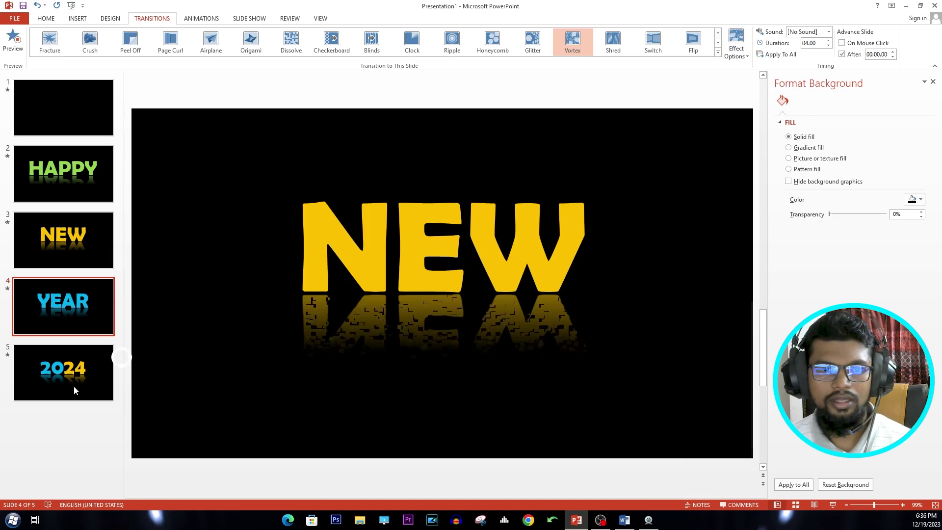
click(58, 377)
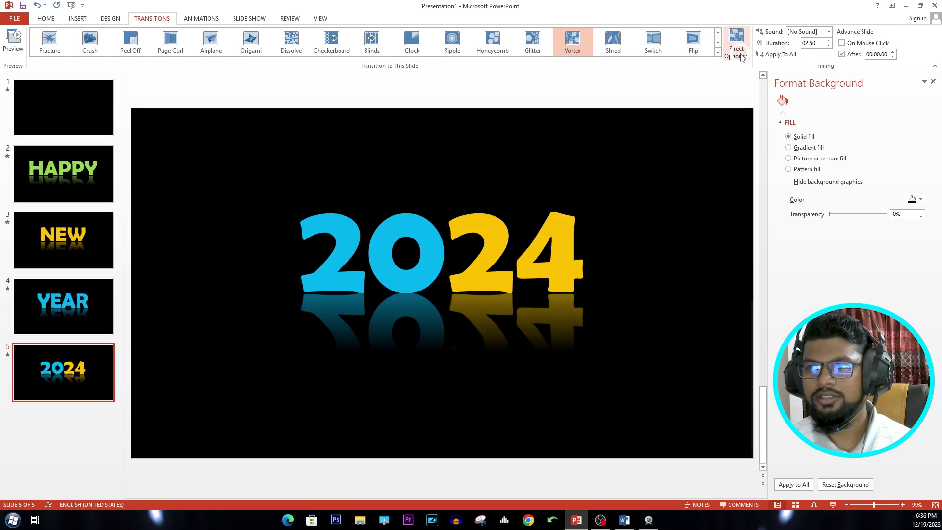
click(736, 44)
click(742, 142)
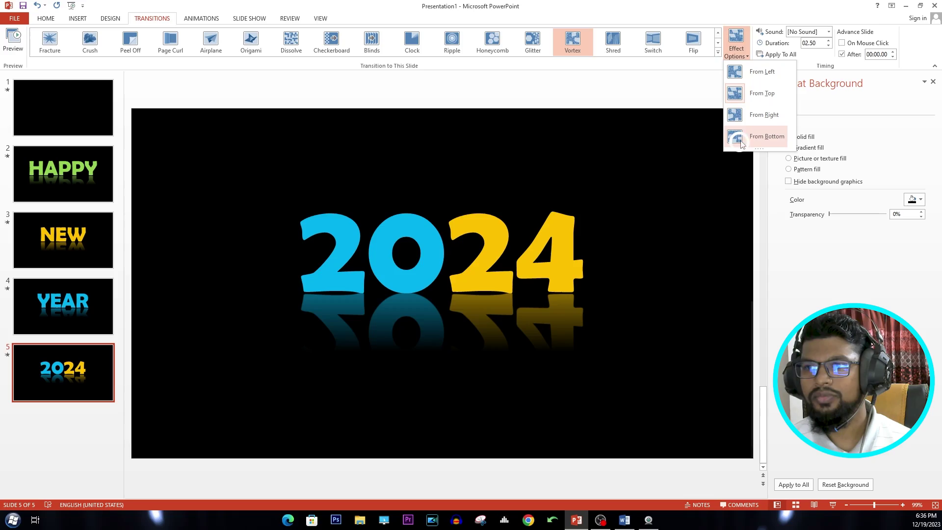
click(749, 76)
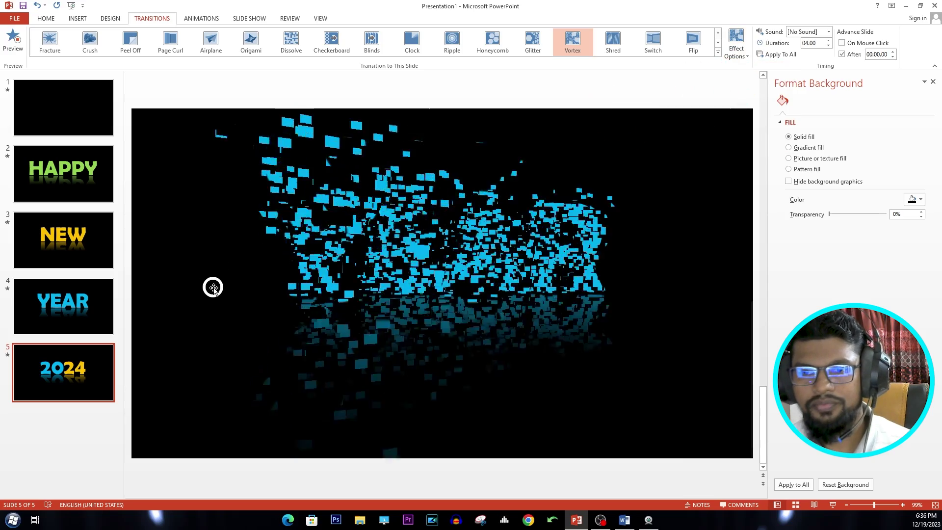
Step: Return to the blank black first slide with its Vortex transition
click(69, 116)
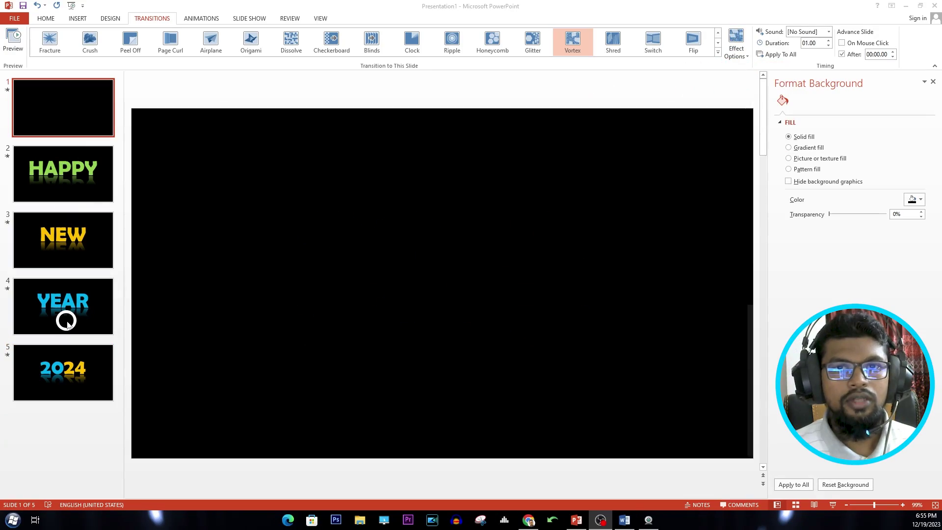